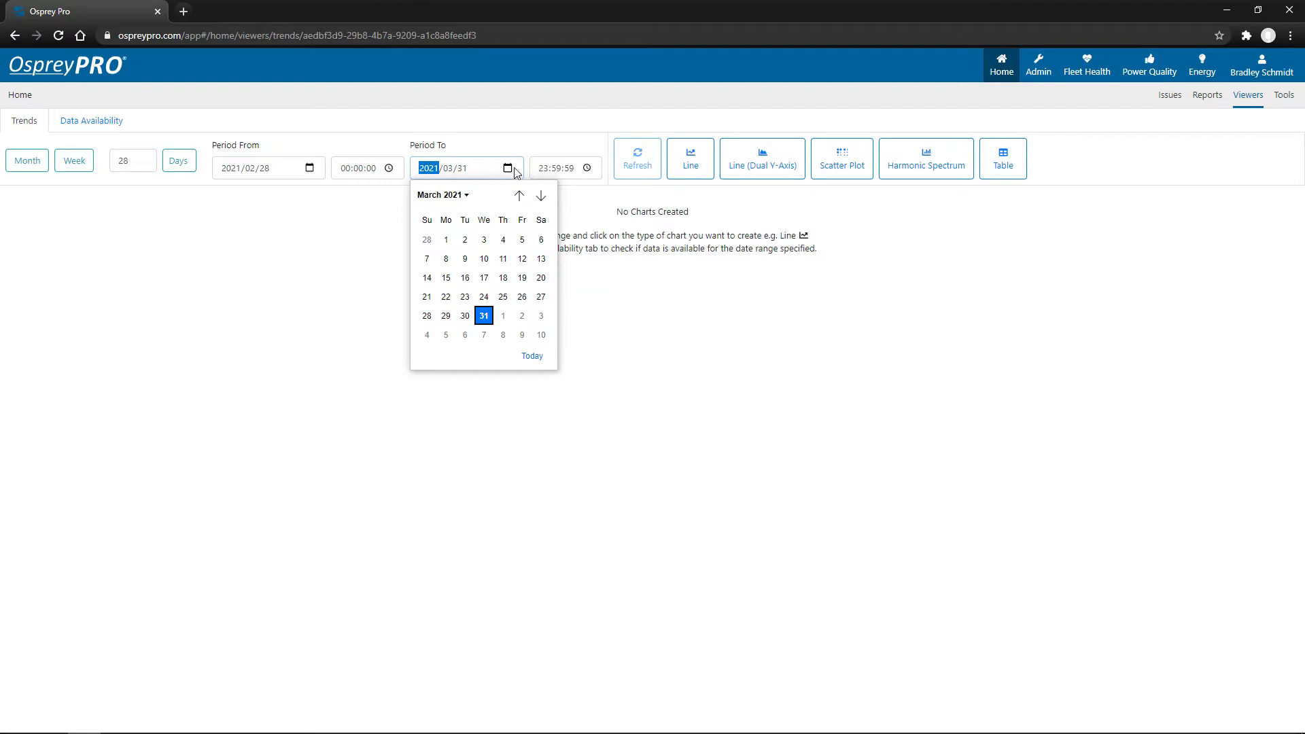
pyautogui.click(587, 169)
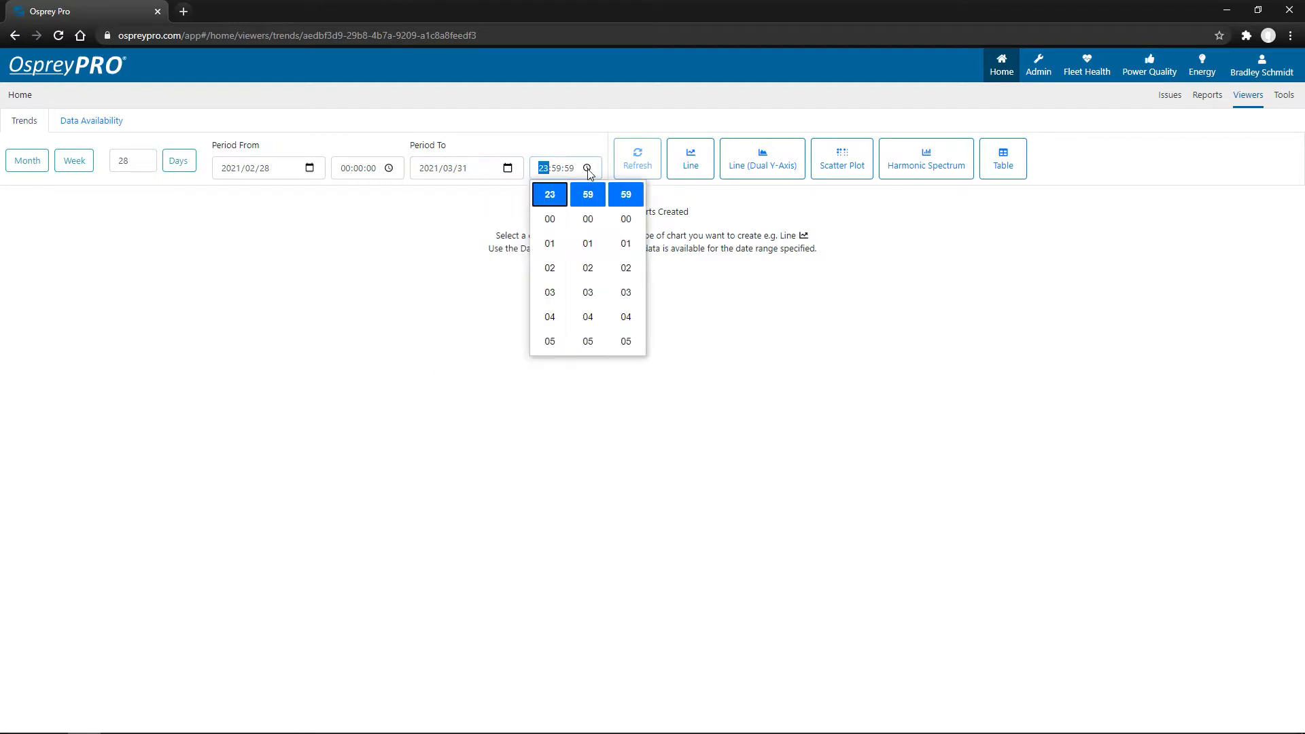
pyautogui.click(676, 201)
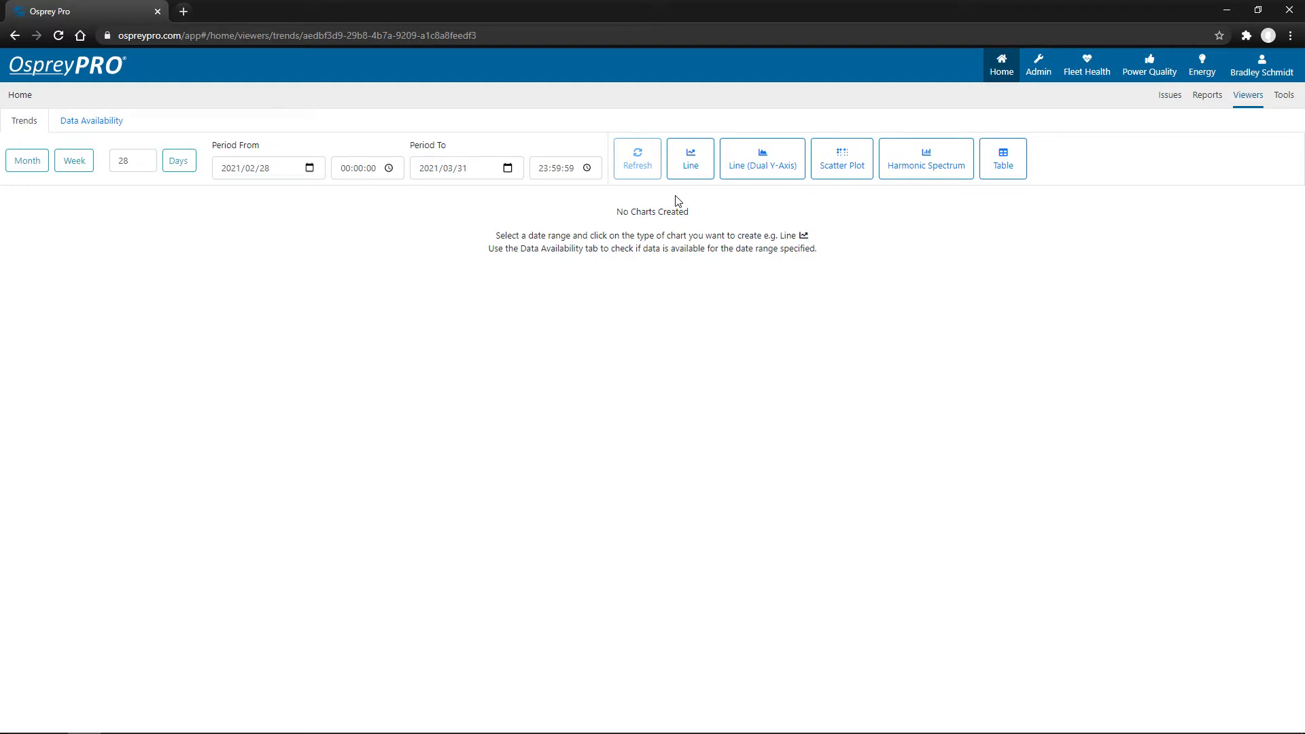
# Start a line chart and add the ten-minute total nett Active (W) power series for Daniel K. Inouye International Airport
pyautogui.click(691, 160)
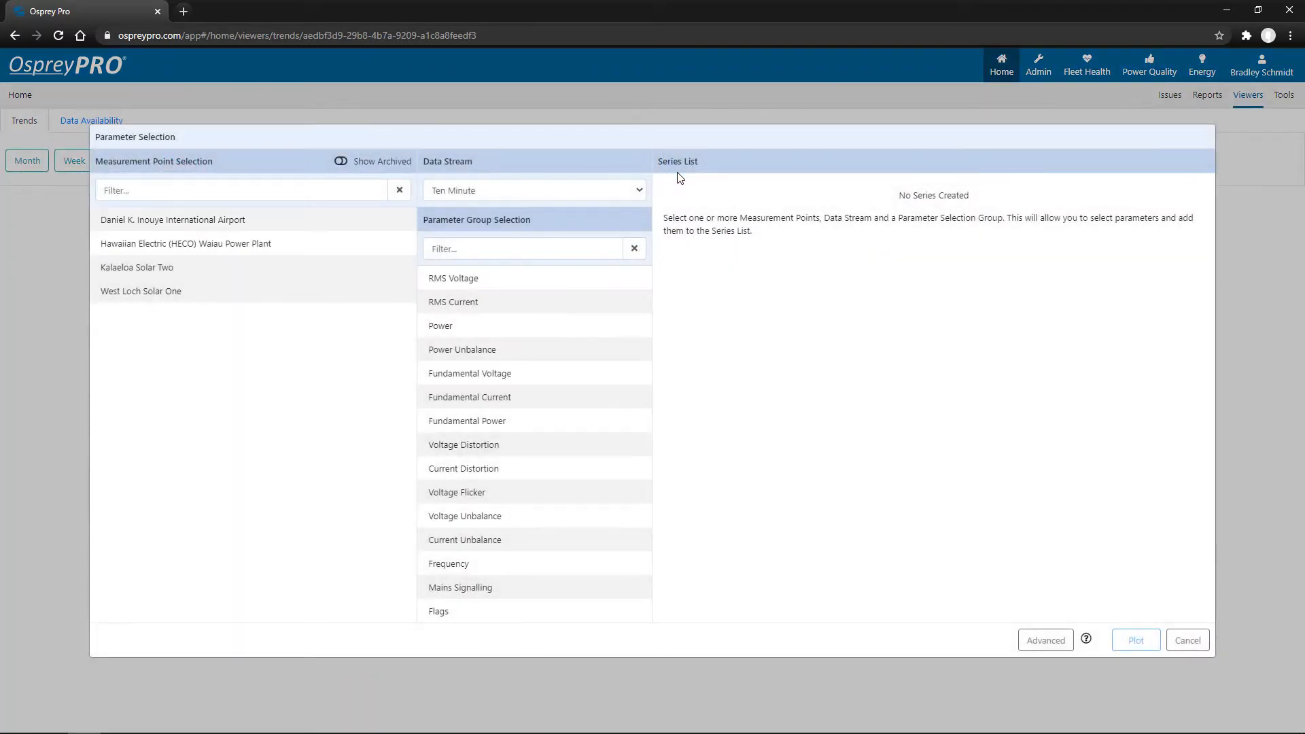
pyautogui.click(322, 226)
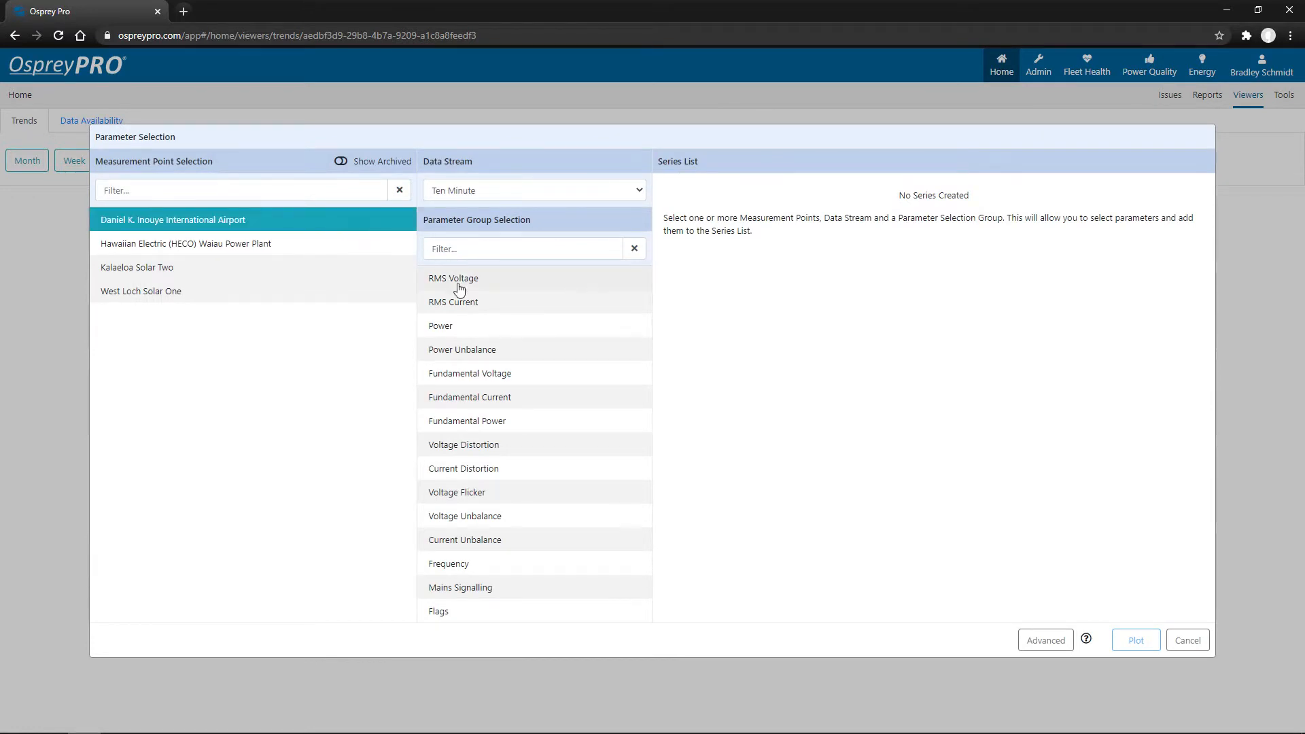
pyautogui.click(459, 328)
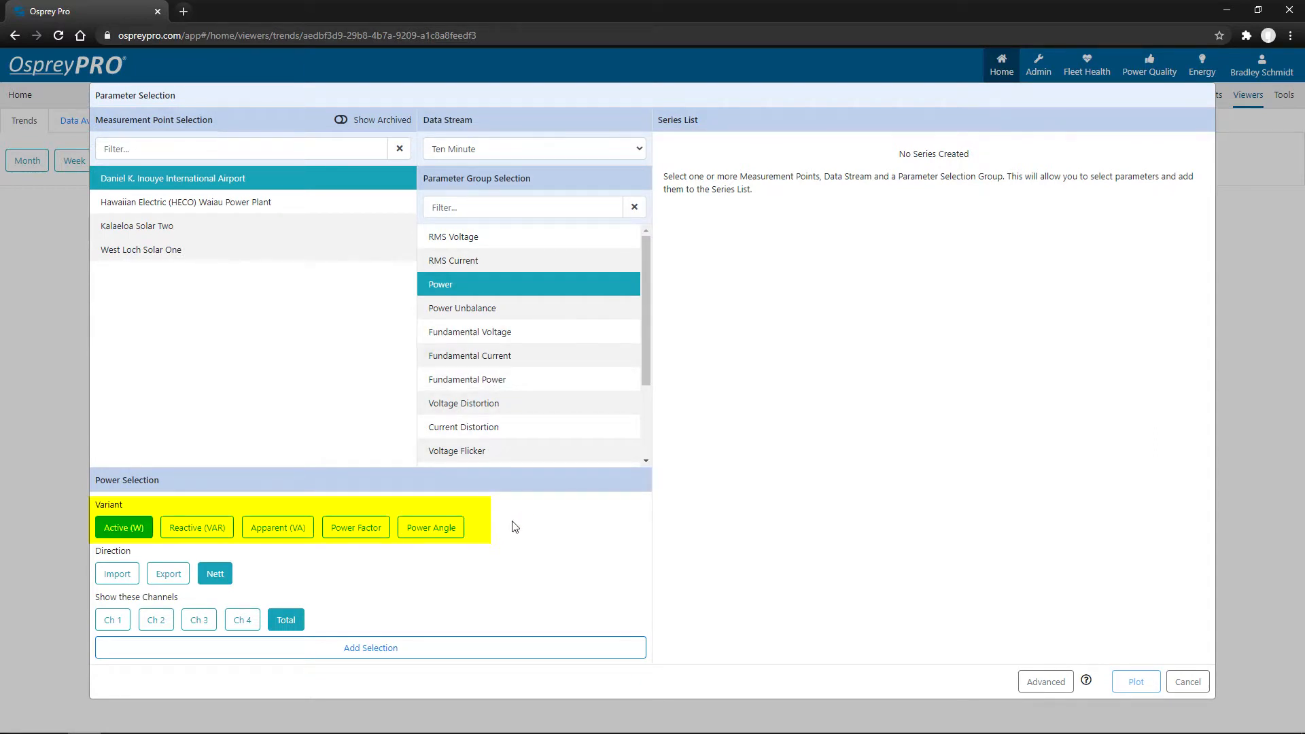
pyautogui.click(522, 647)
# Set the 10m Active Power Total series colour to blue #1b639e and plot the chart
pyautogui.click(1003, 357)
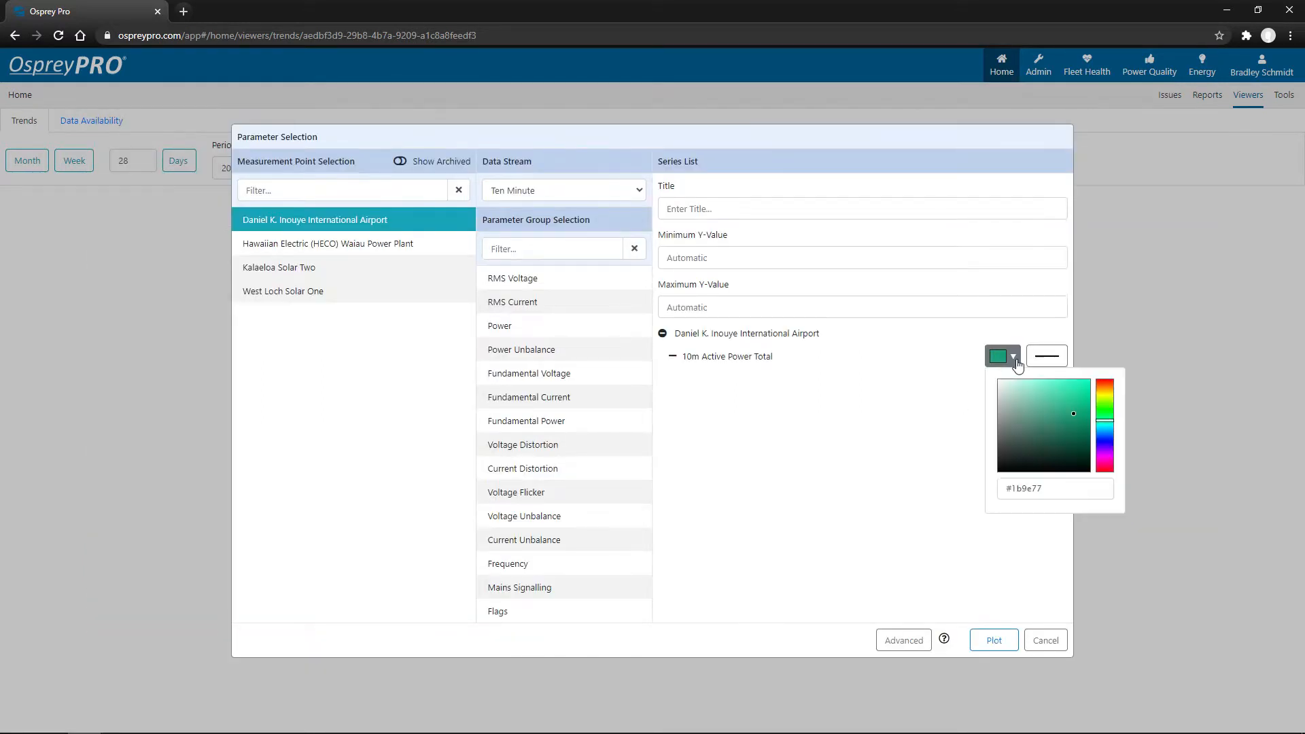
pyautogui.moveTo(1111, 426); pyautogui.dragTo(1110, 438)
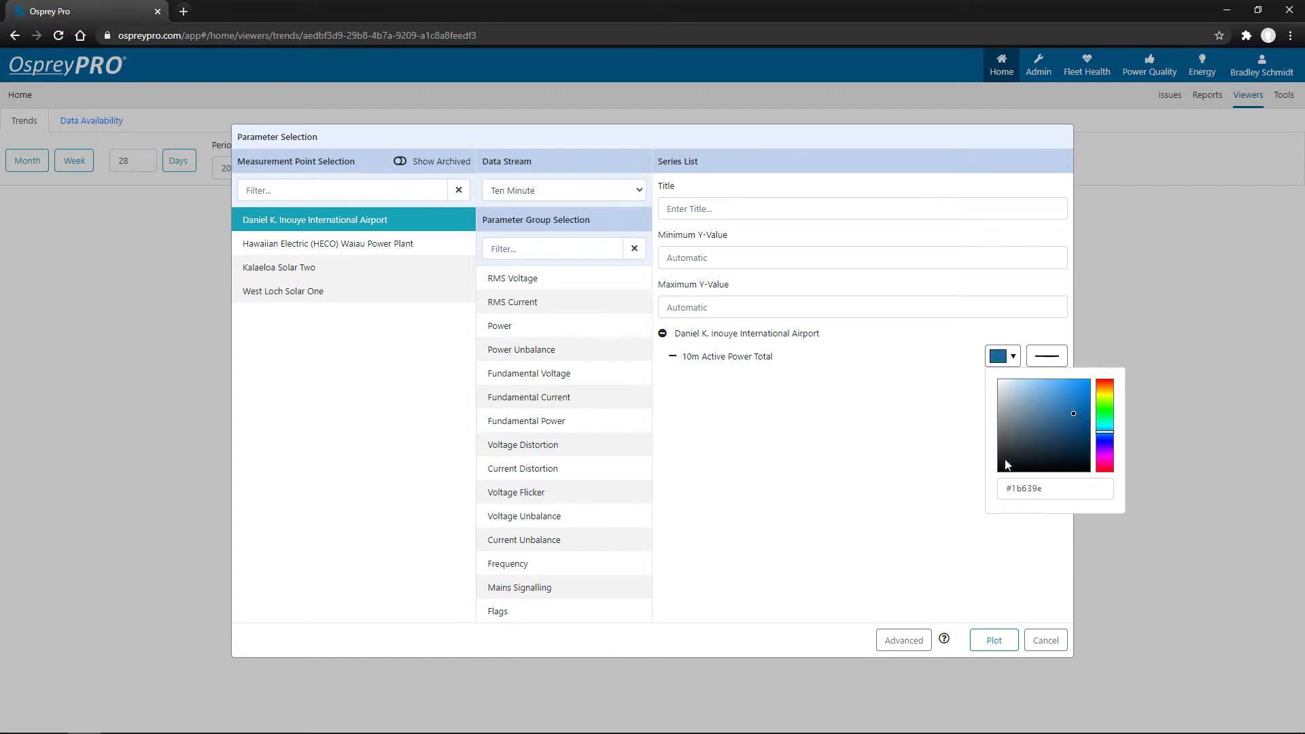
pyautogui.click(987, 641)
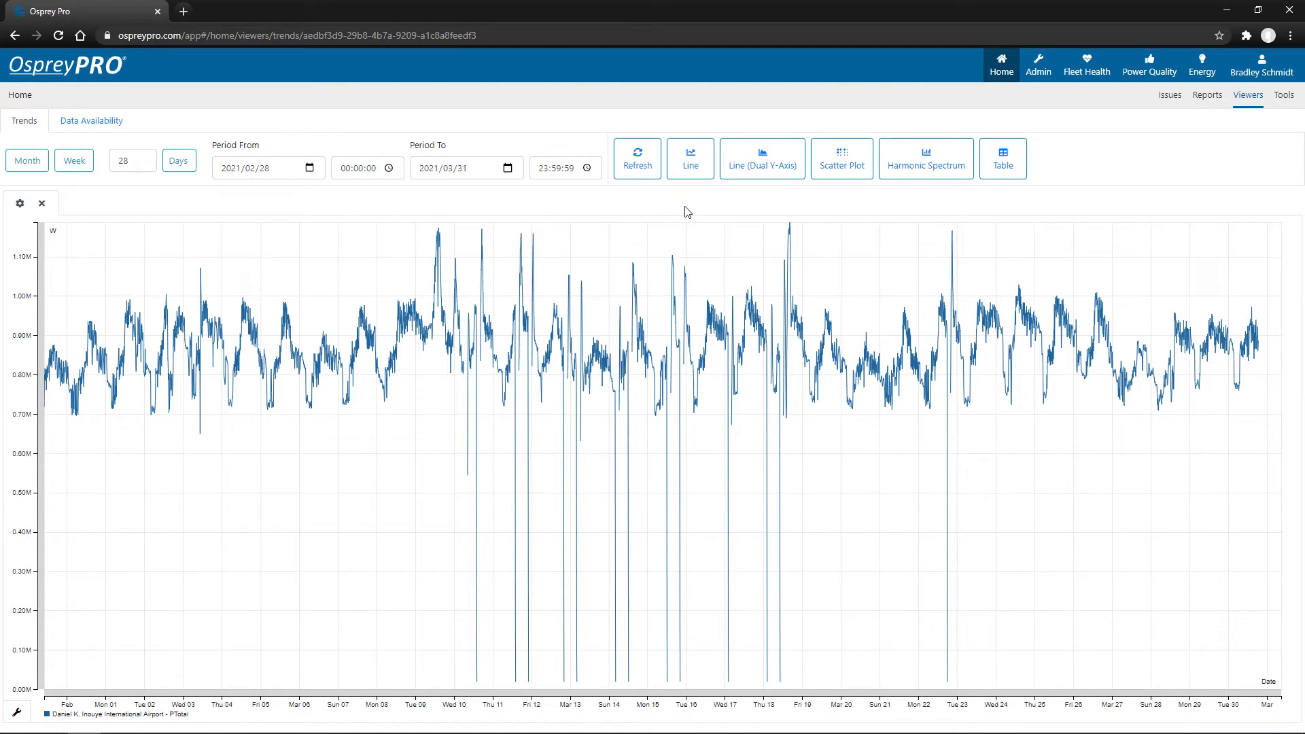
# Plot a line chart of ten-minute total nett active power for Hawaiian Electric (HECO) Waiau Power Plant and place it beside the airport chart
pyautogui.click(689, 169)
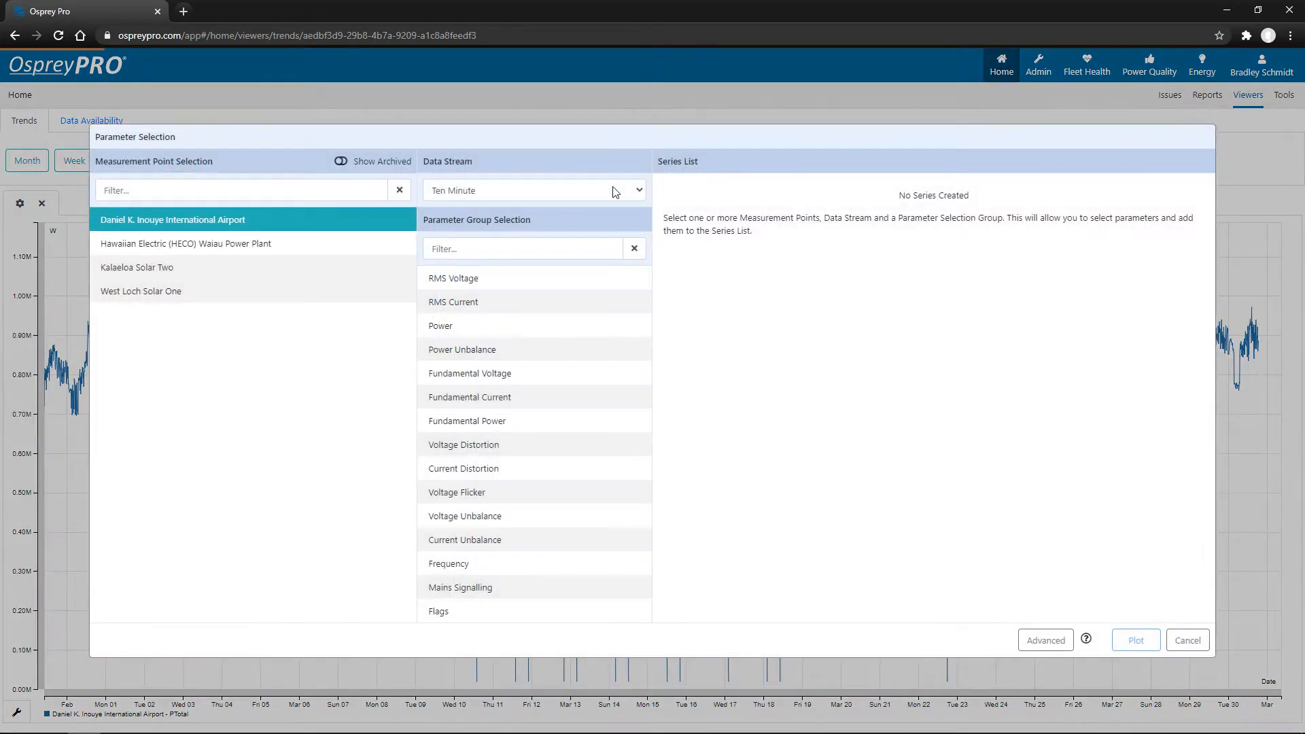
pyautogui.click(327, 251)
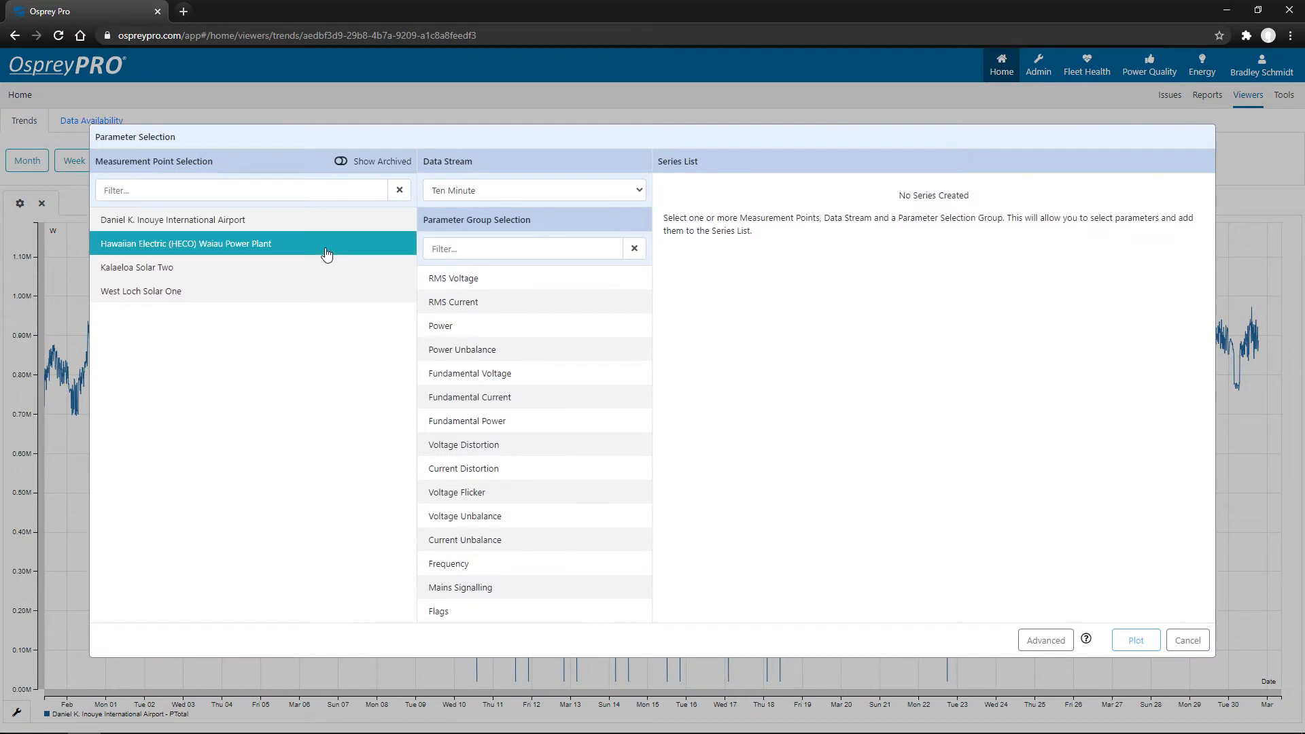
pyautogui.click(487, 327)
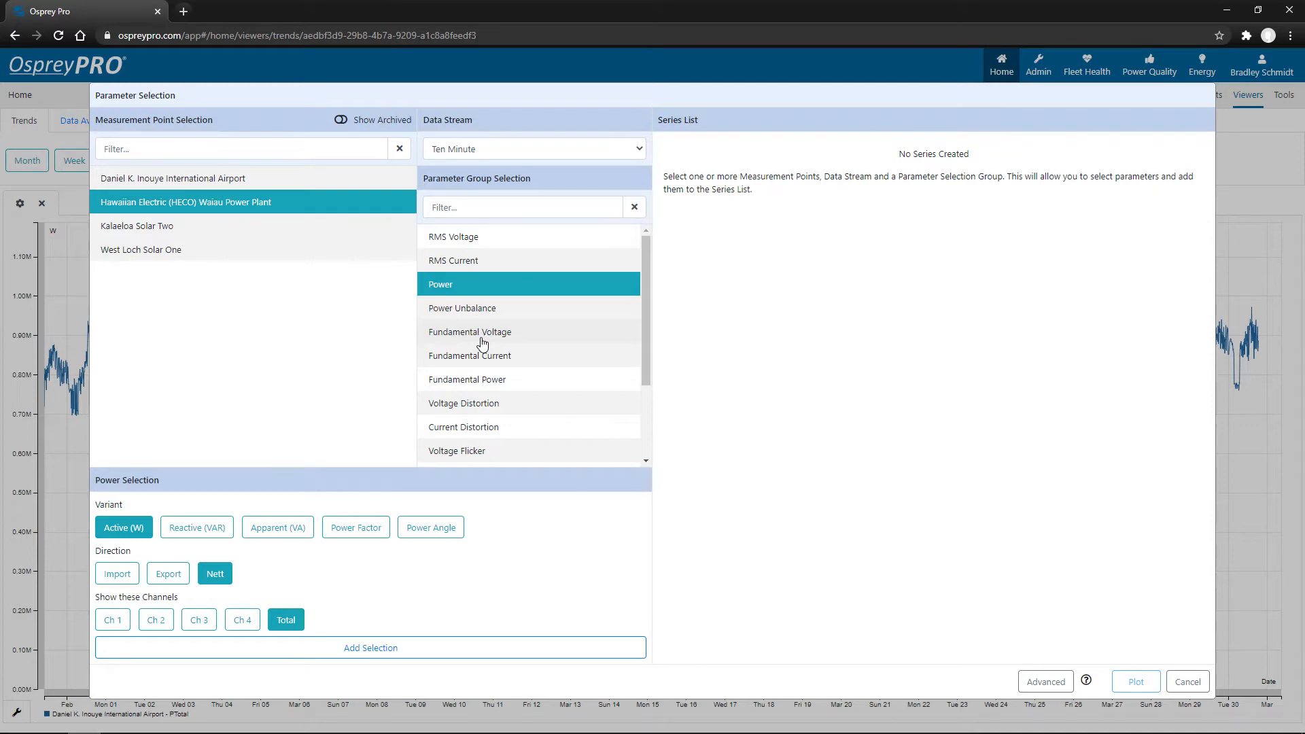
pyautogui.click(466, 649)
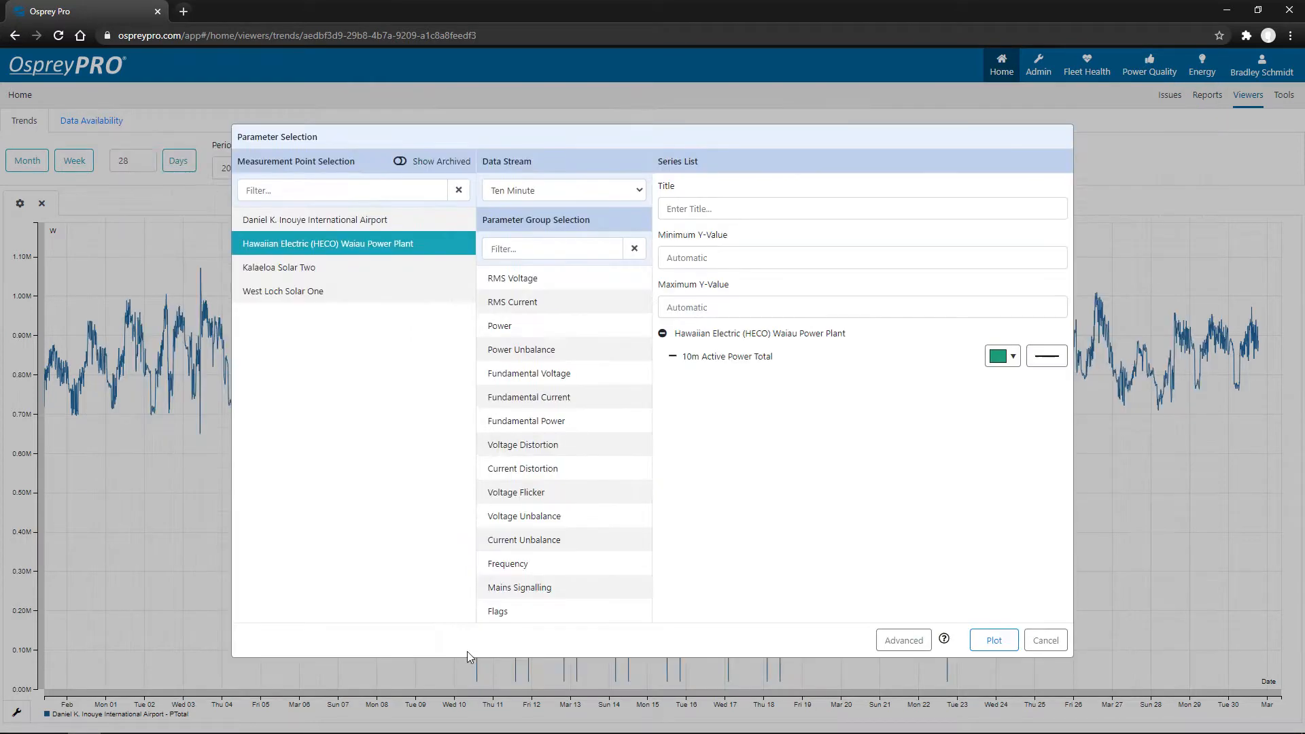
pyautogui.click(993, 640)
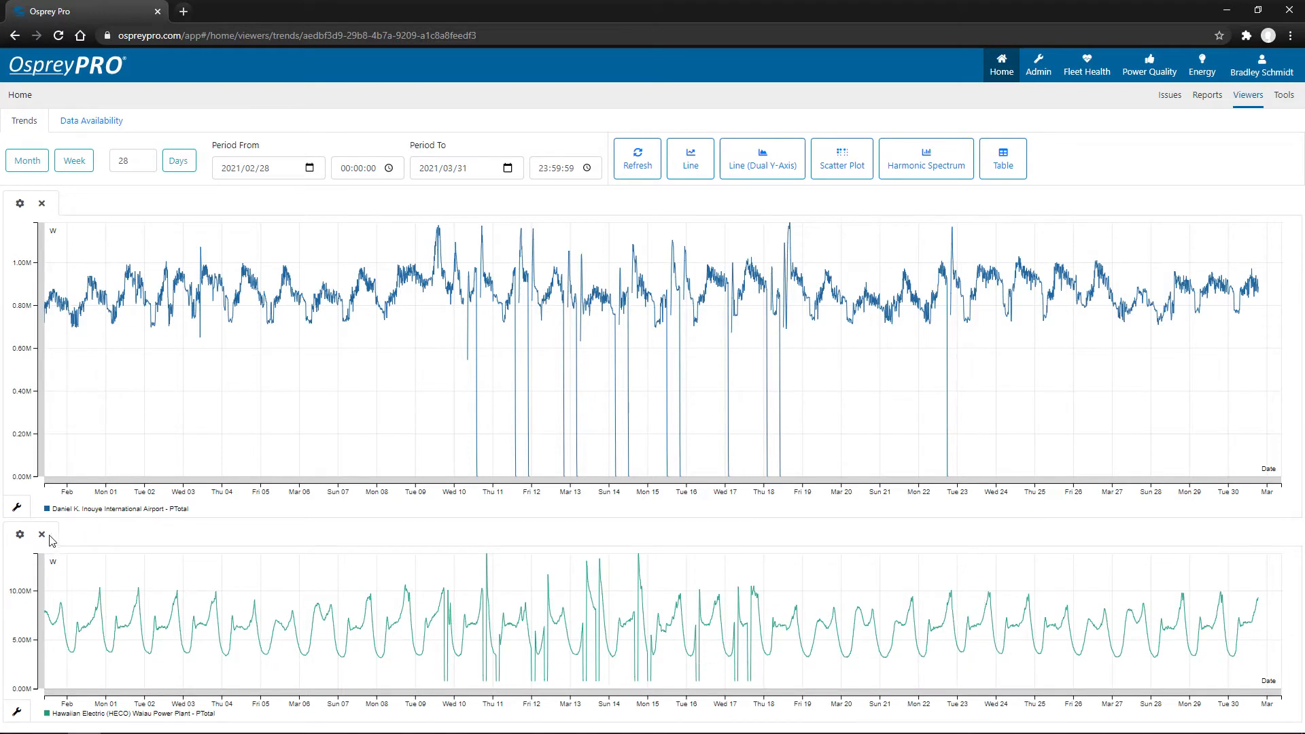
pyautogui.moveTo(32, 531); pyautogui.dragTo(1286, 401)
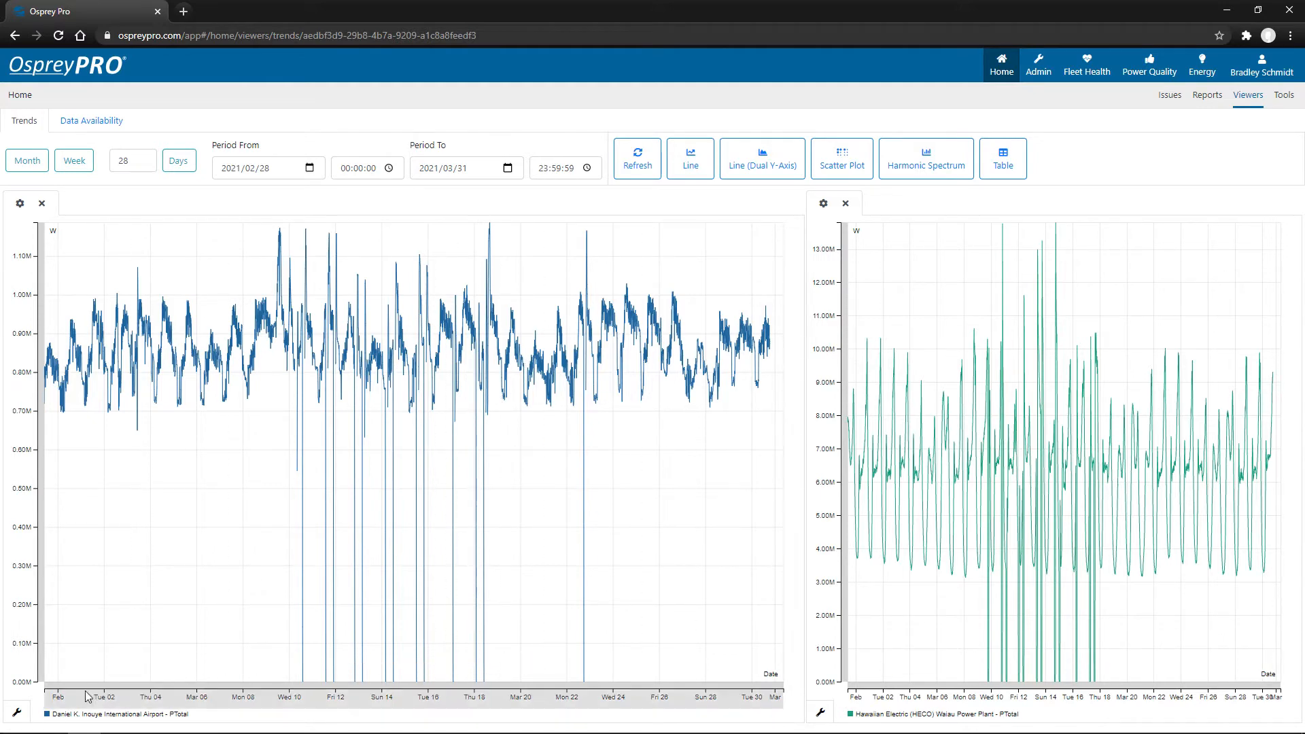
# Switch the airport chart's title and values display off and back on in its chart options
pyautogui.click(17, 713)
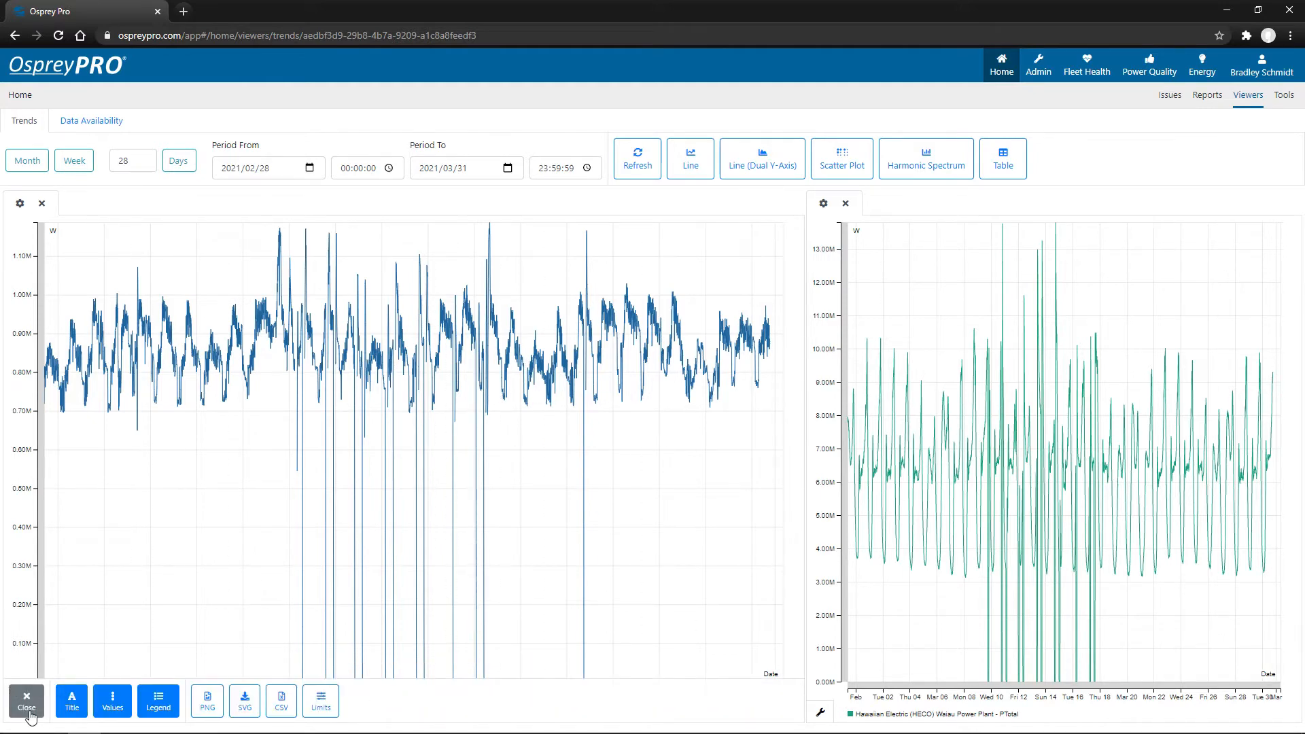
pyautogui.click(76, 717)
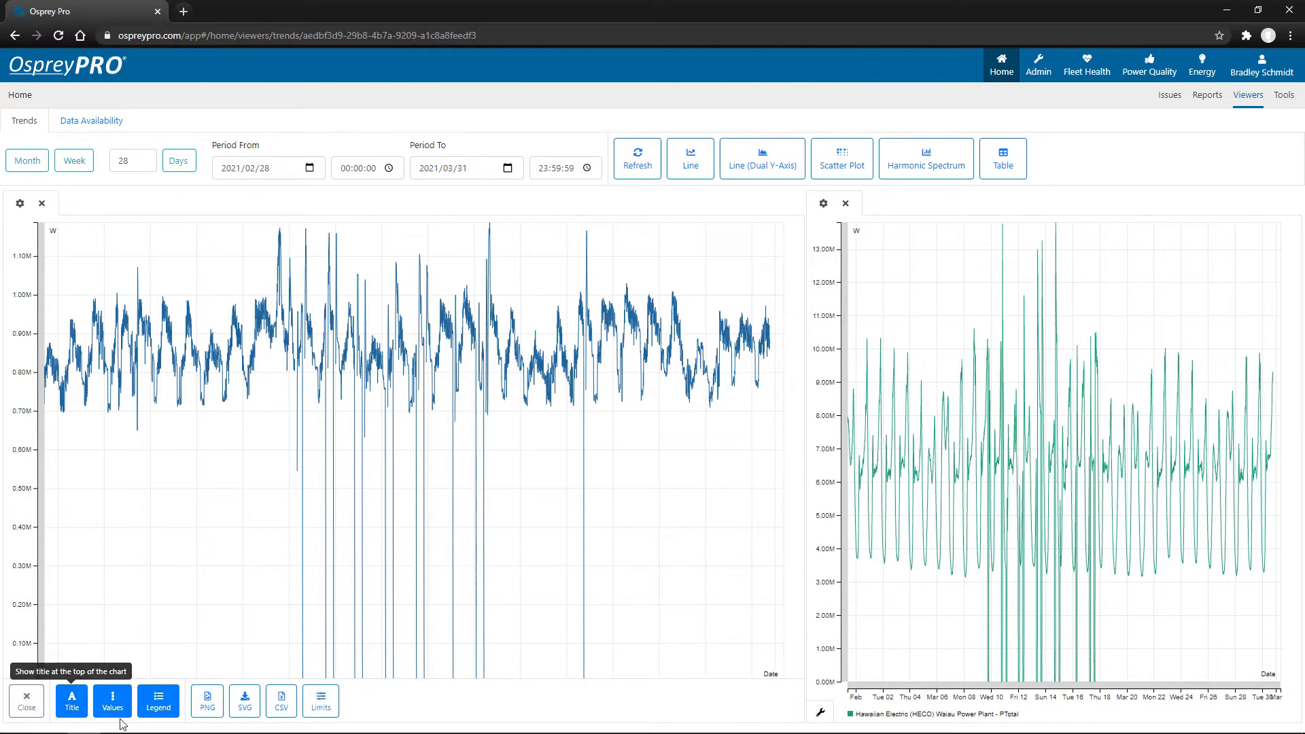
pyautogui.click(129, 720)
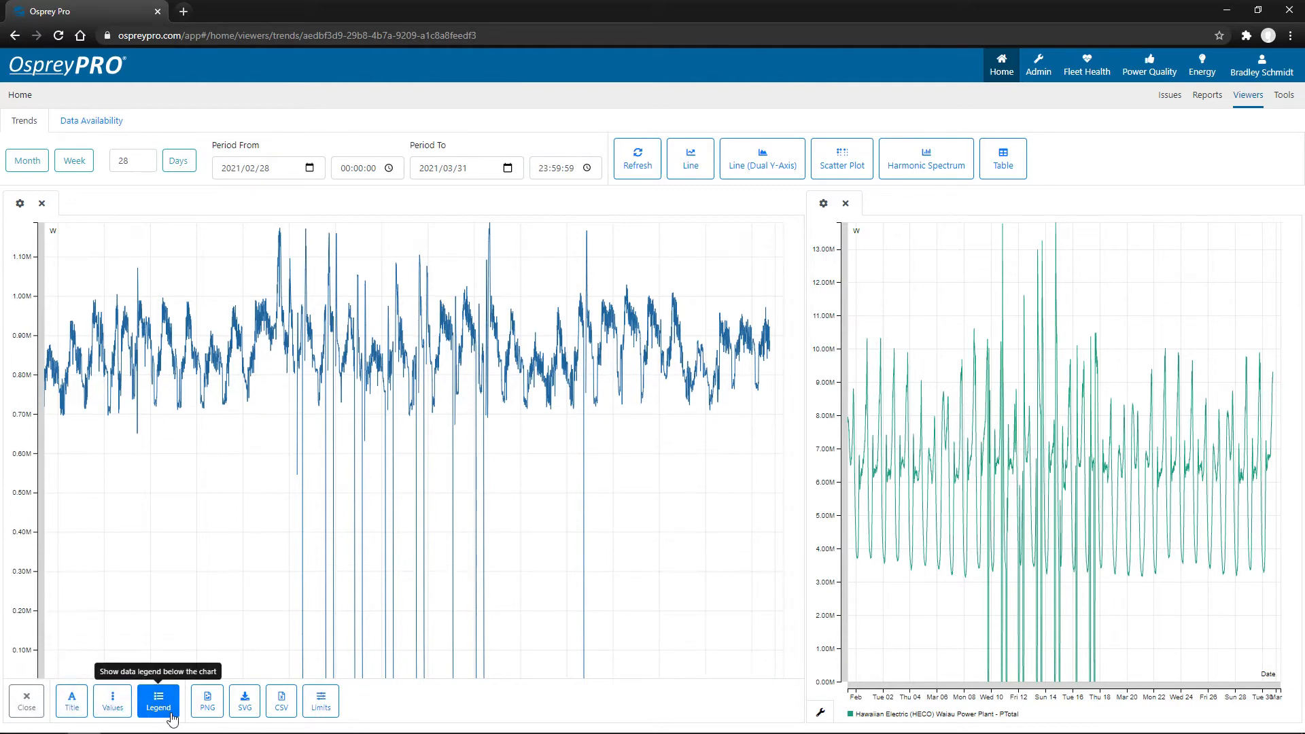
pyautogui.click(112, 703)
pyautogui.click(74, 719)
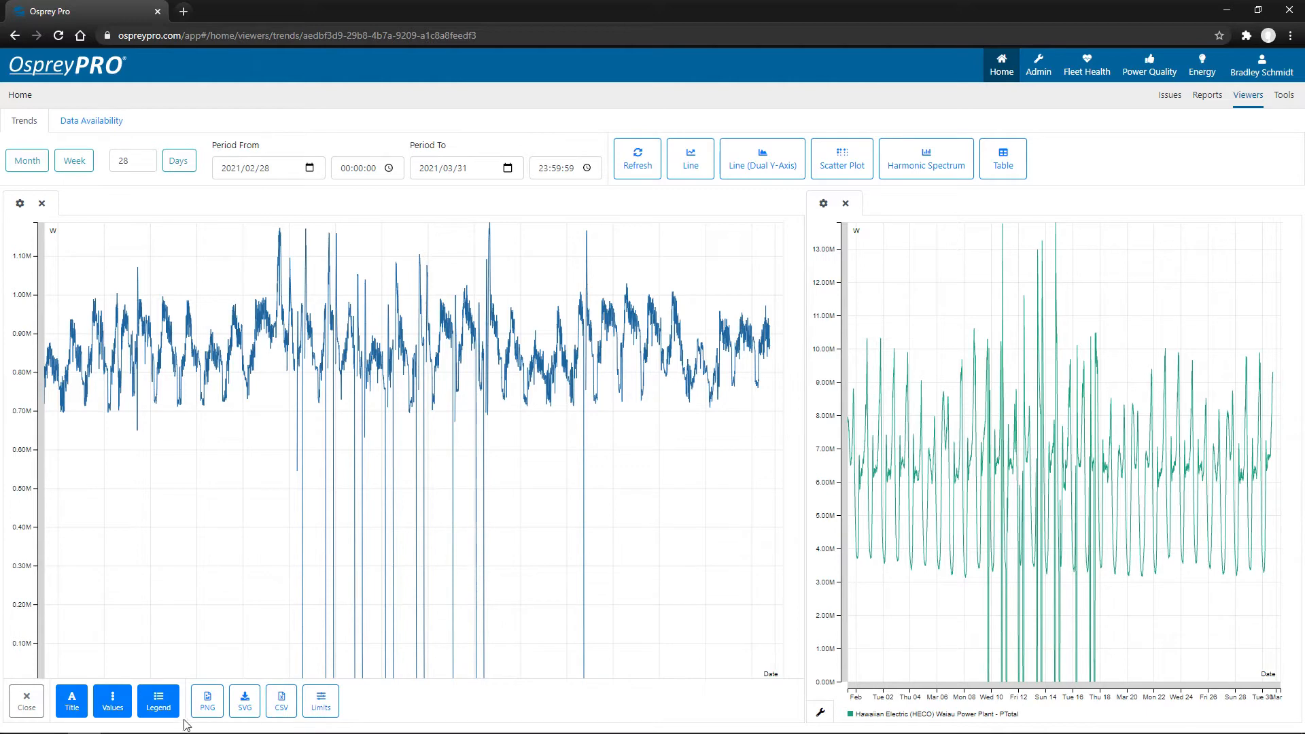
pyautogui.click(28, 700)
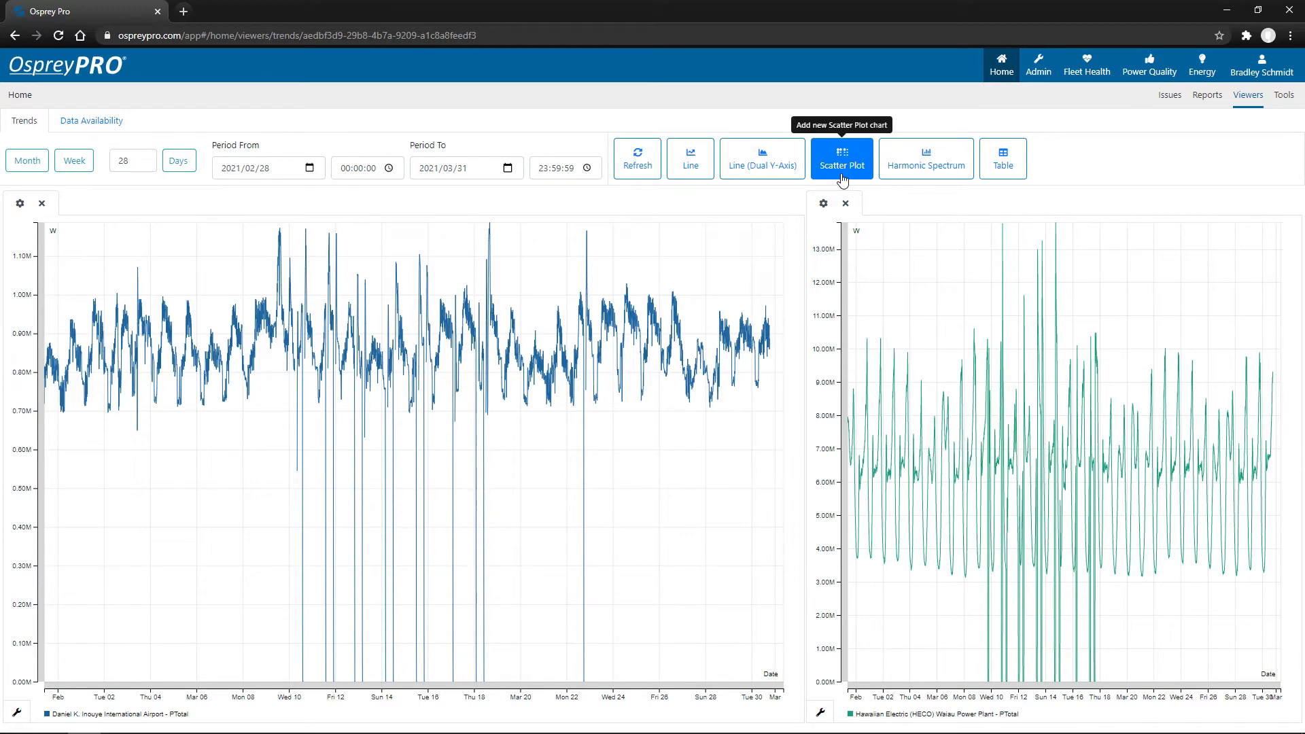
# Plot a scatter chart of ten-minute total nett active power against power factor for Daniel K. Inouye International Airport
pyautogui.click(842, 175)
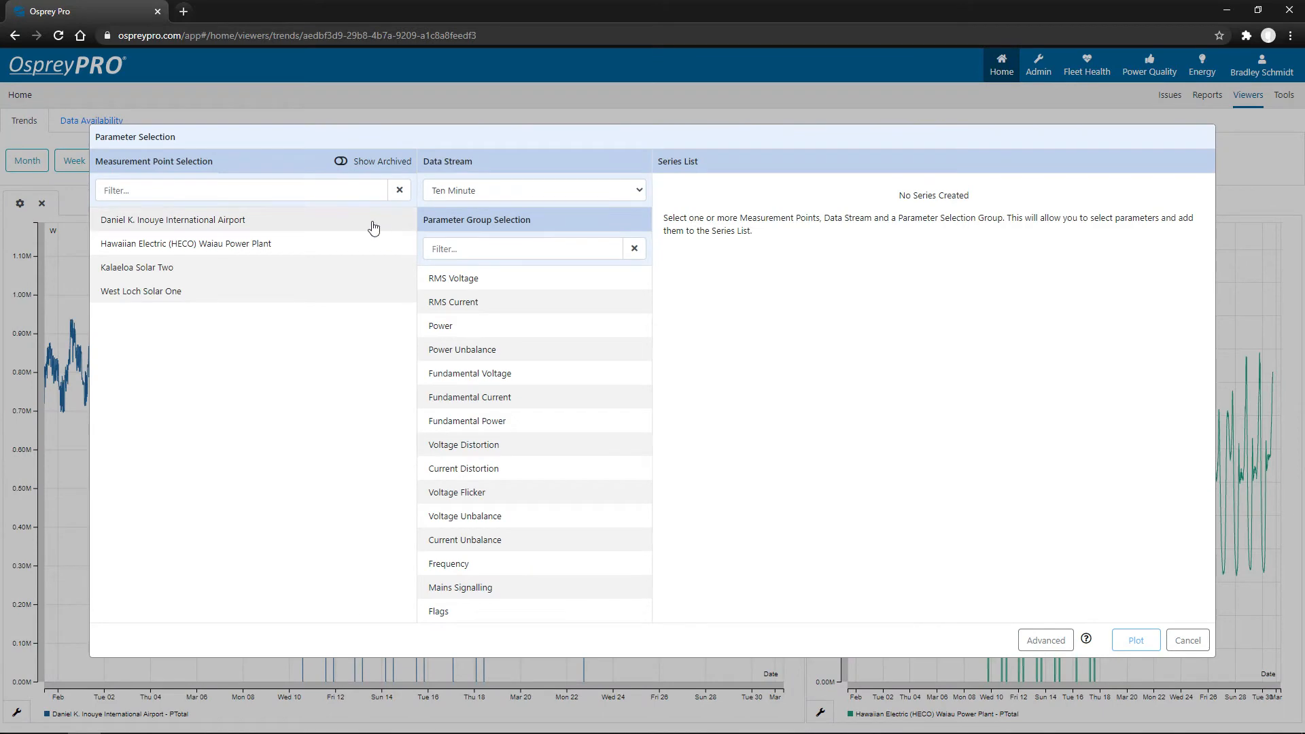
pyautogui.click(374, 227)
pyautogui.click(489, 329)
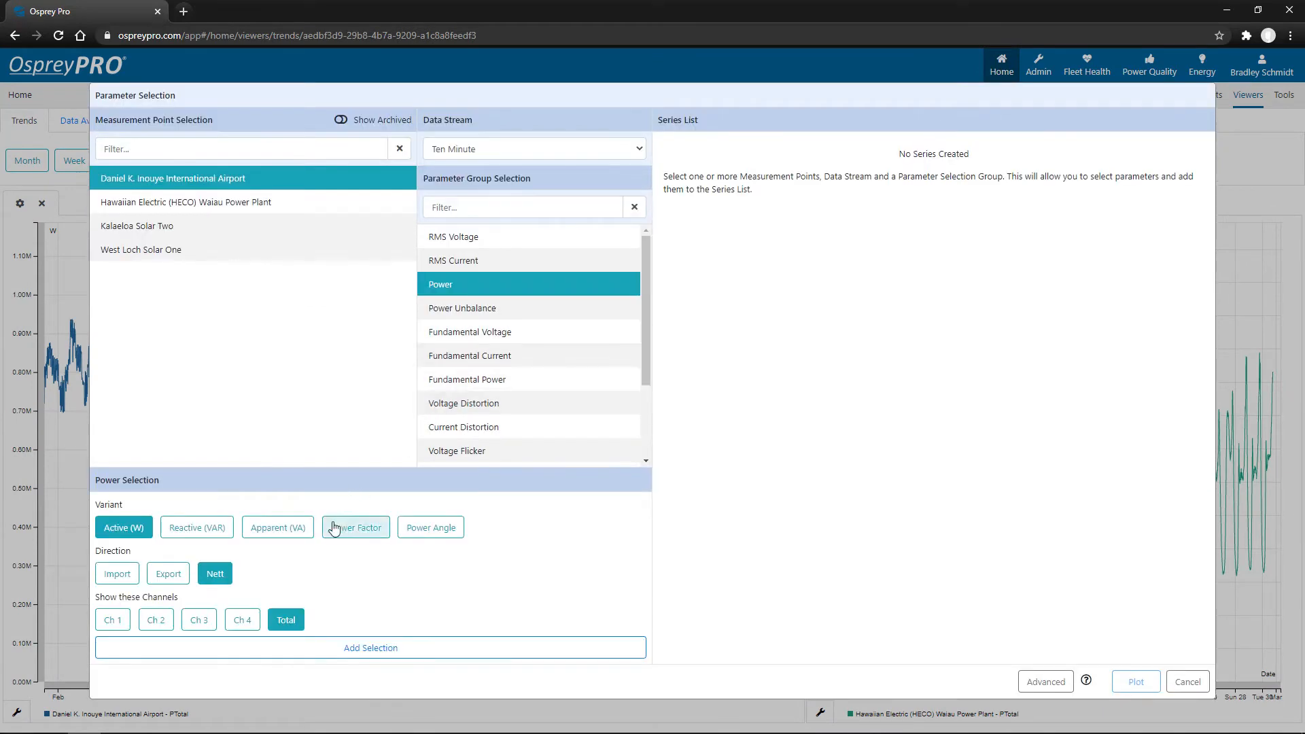
pyautogui.click(334, 529)
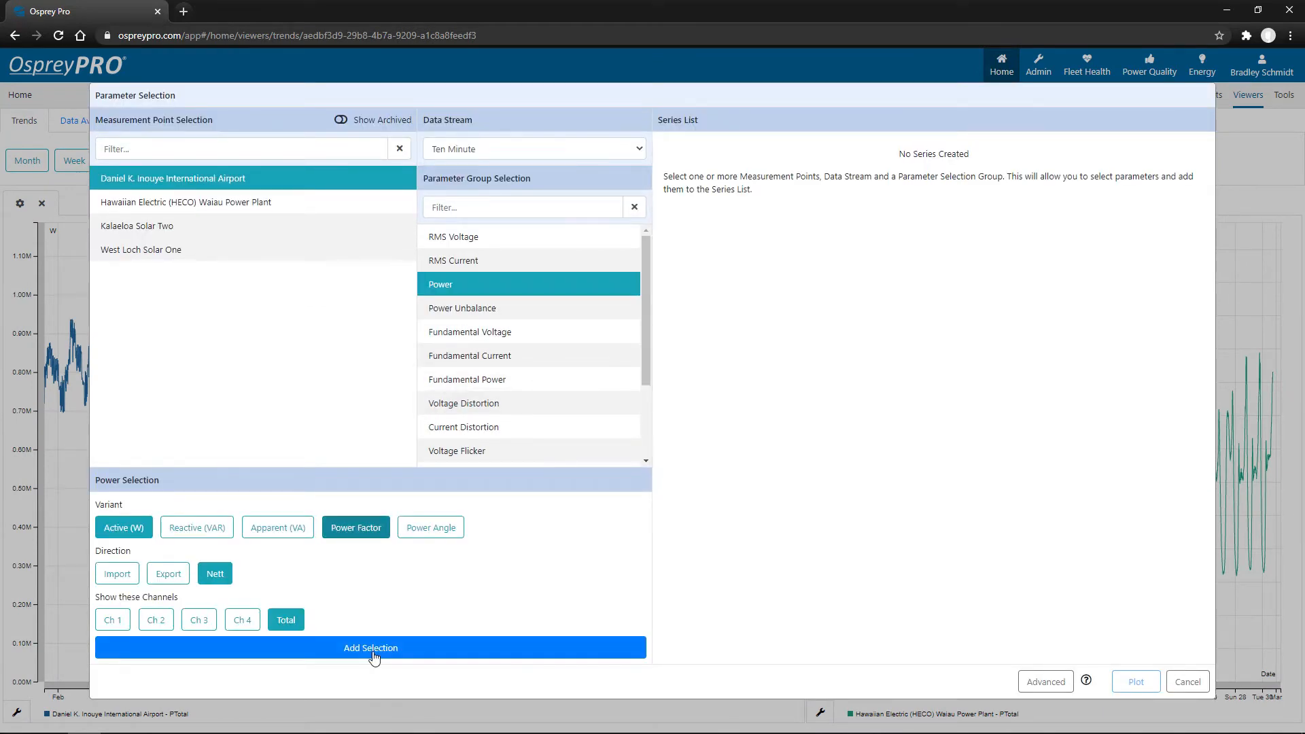
pyautogui.click(373, 651)
pyautogui.click(993, 641)
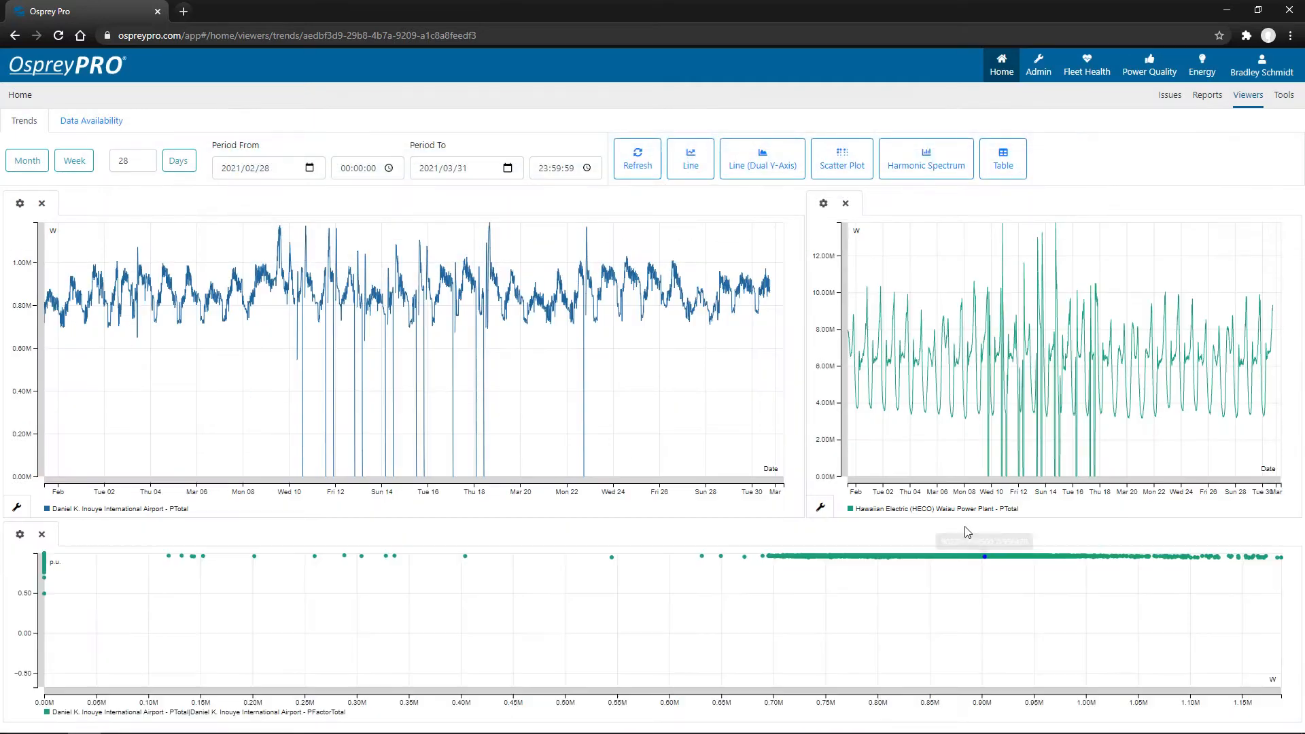
# Remove both active power line charts and the scatter plot from the trends viewer
pyautogui.click(845, 204)
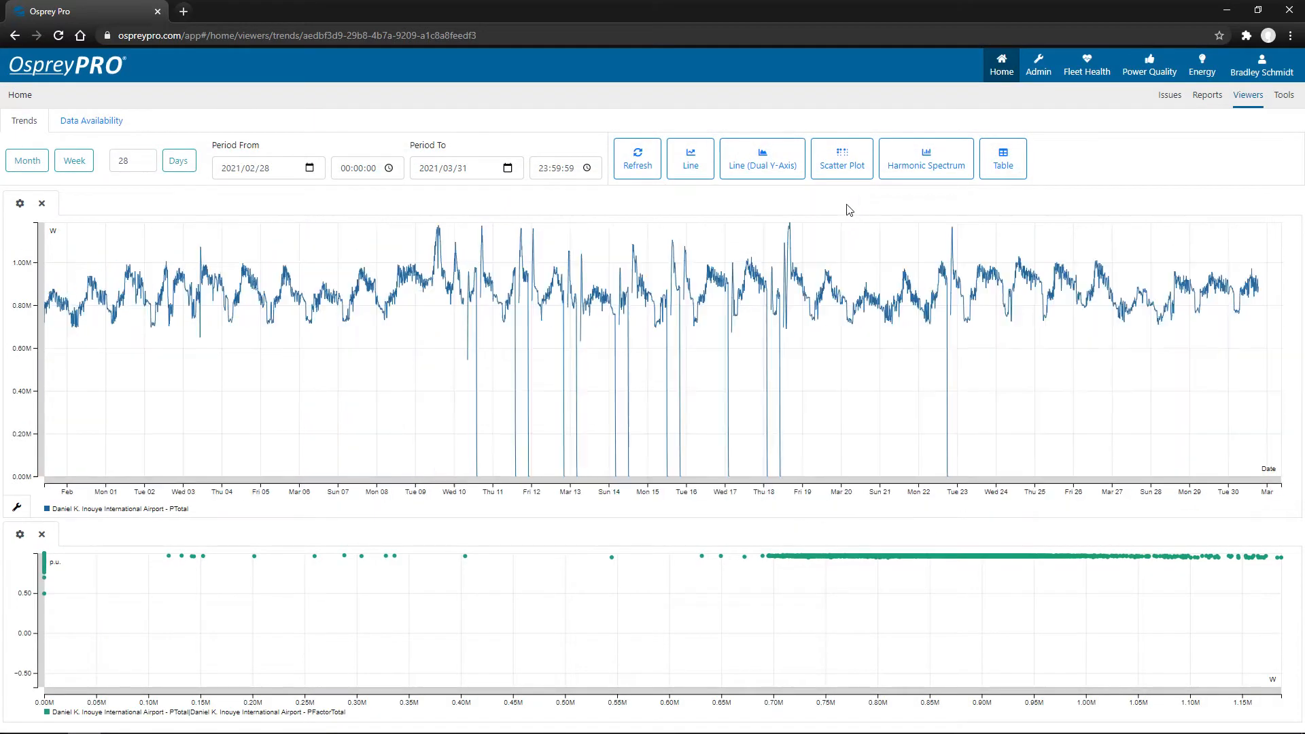
pyautogui.click(41, 204)
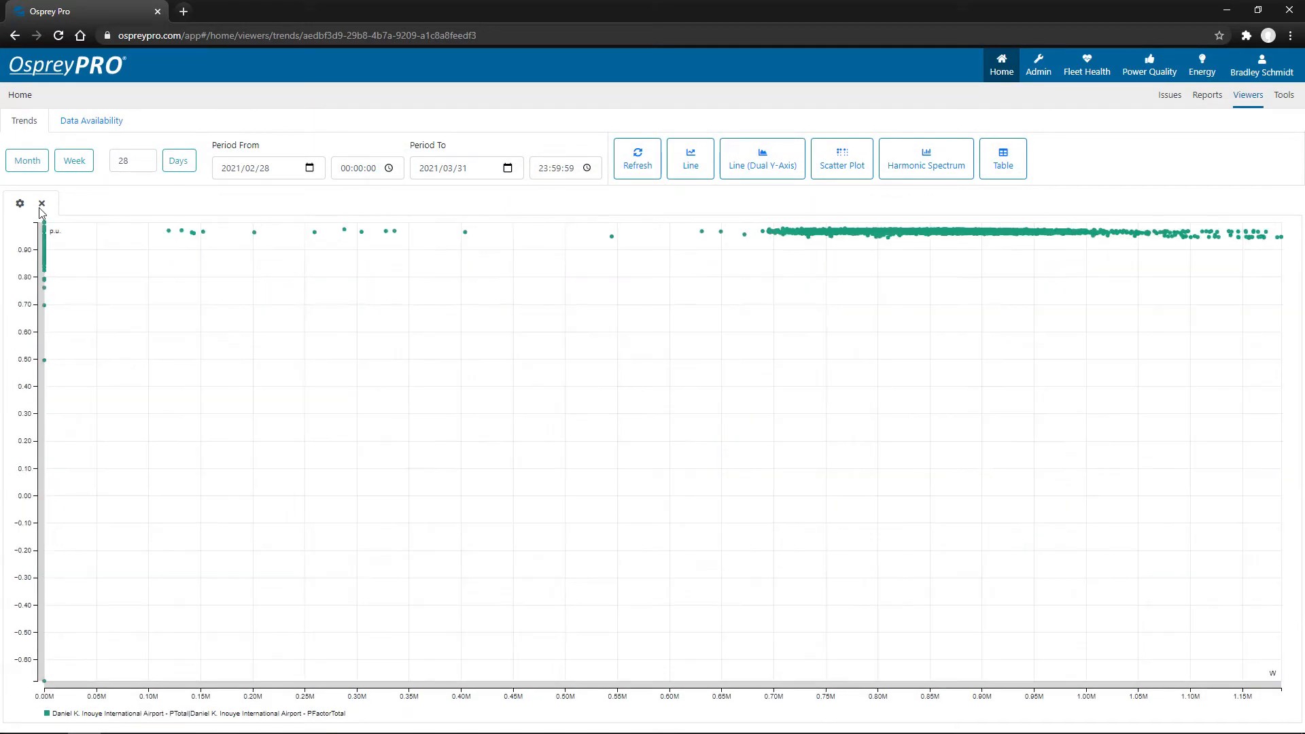
pyautogui.scroll(5, 842, 291)
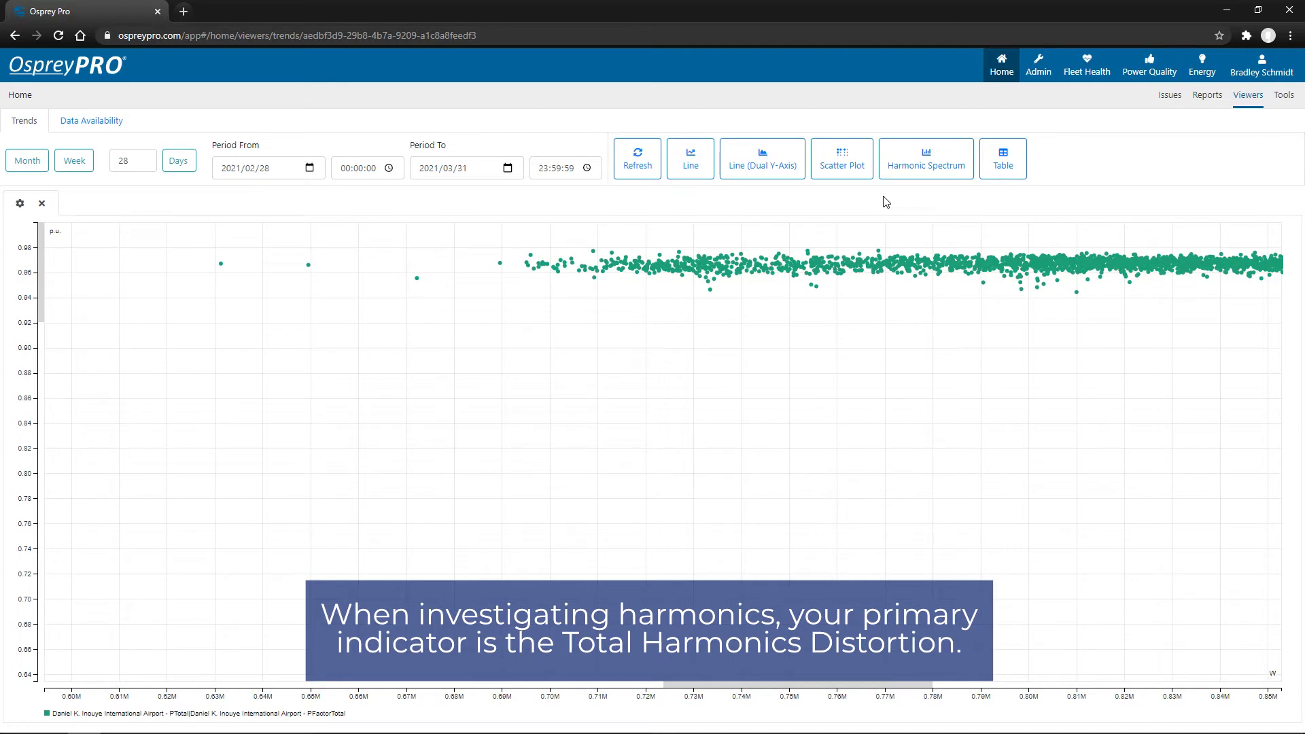
pyautogui.click(42, 205)
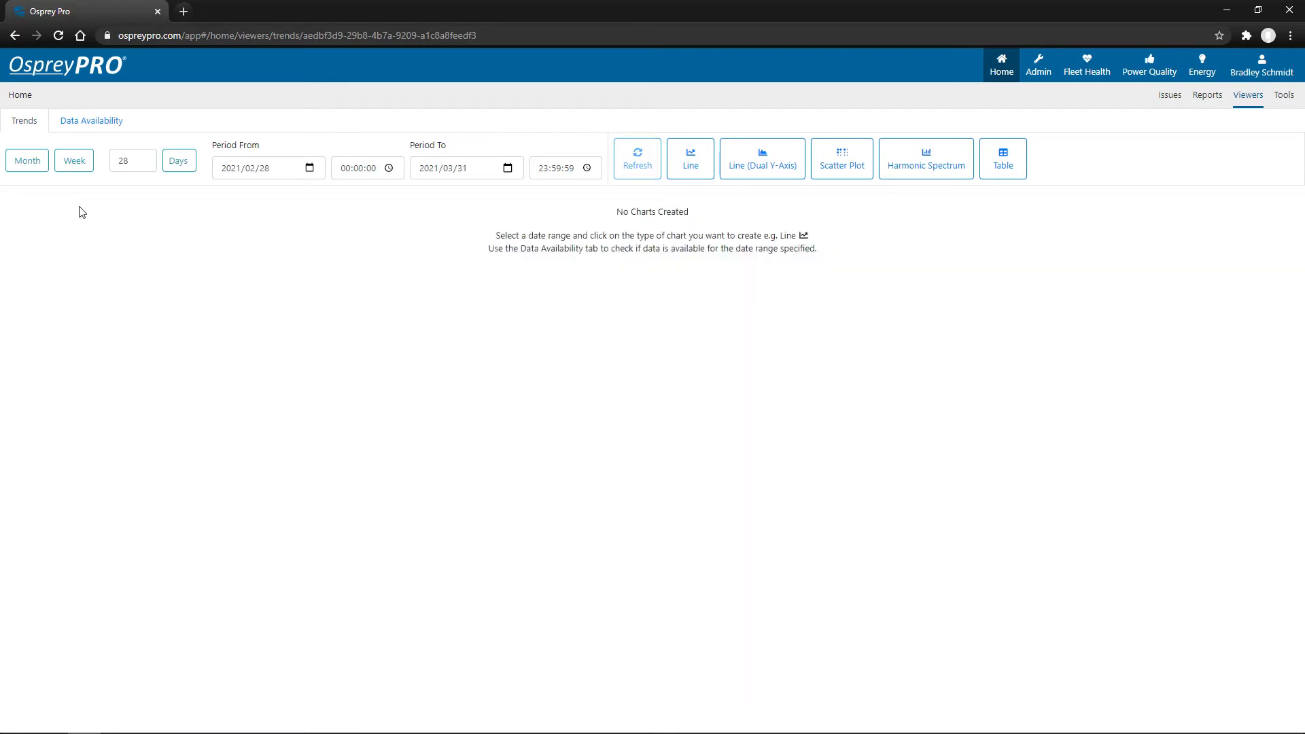
# Plot a line chart of ten-minute voltage THD on channels 1 to 3 for Hawaiian Electric (HECO) Waiau Power Plant
pyautogui.click(695, 183)
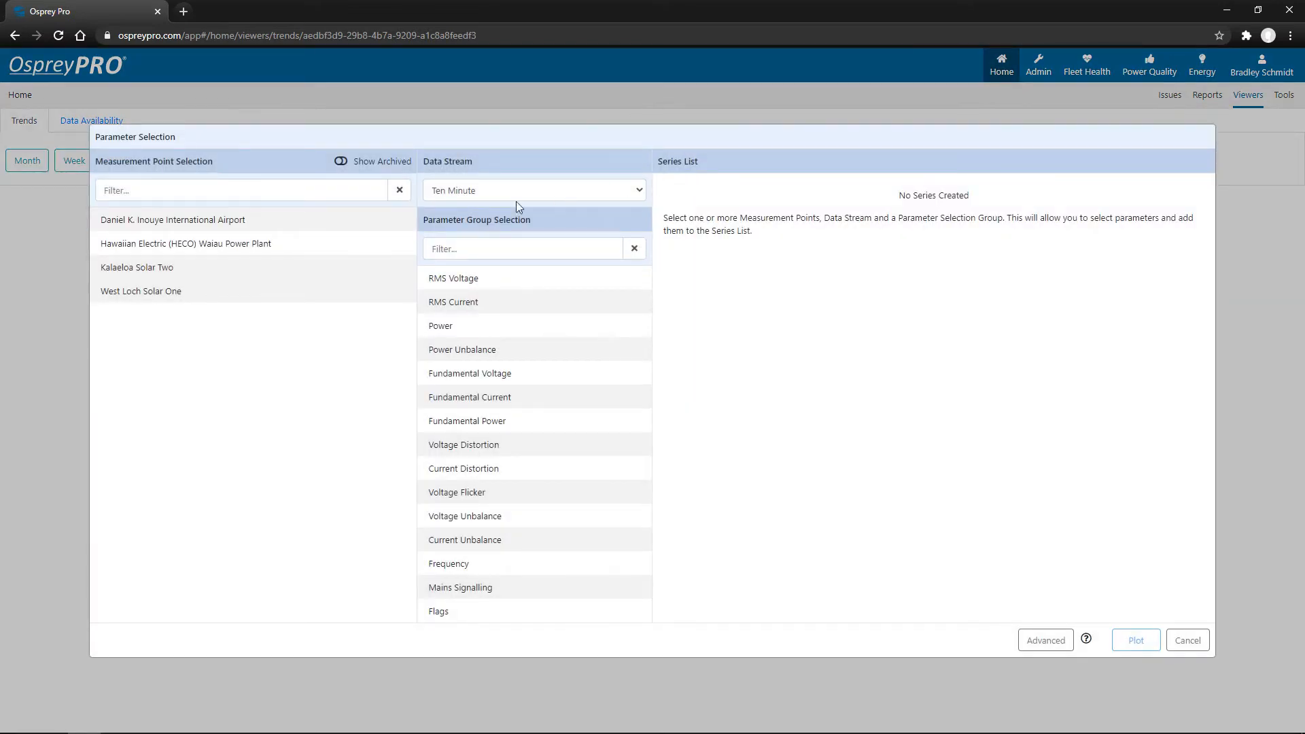
pyautogui.click(322, 245)
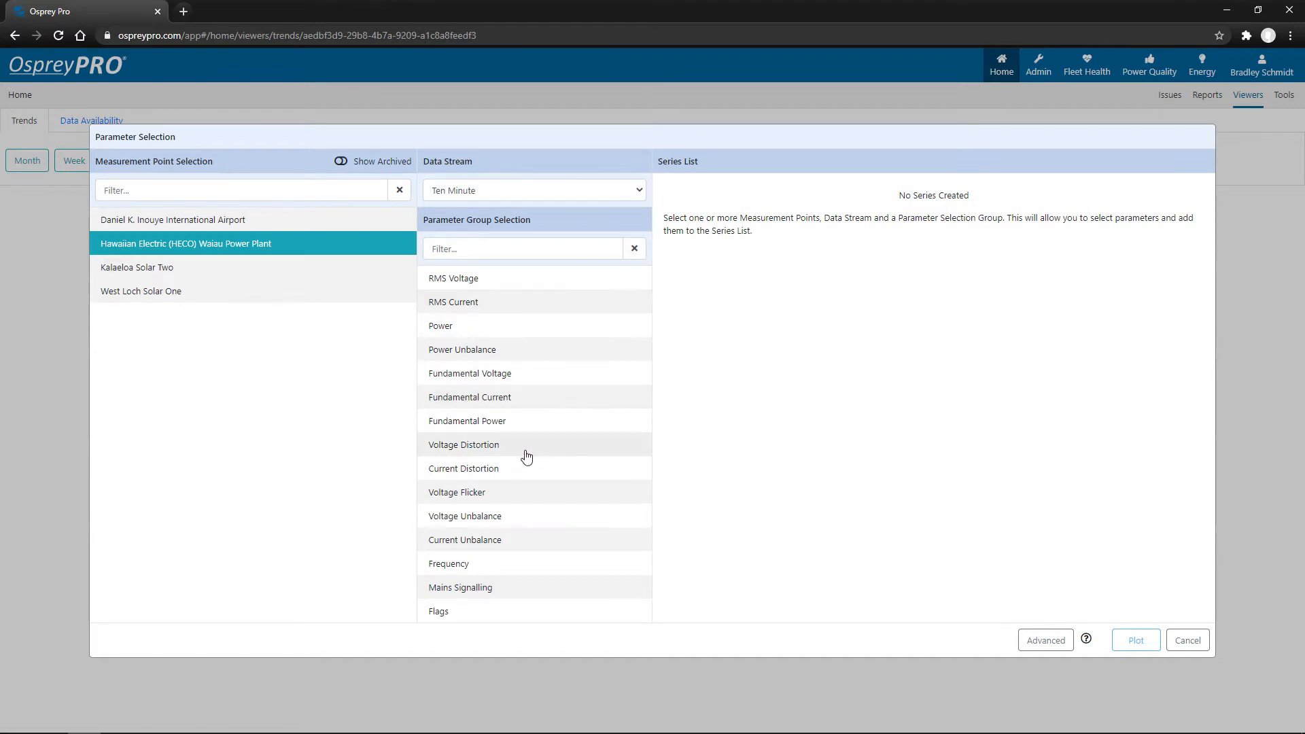
pyautogui.click(527, 444)
pyautogui.click(439, 629)
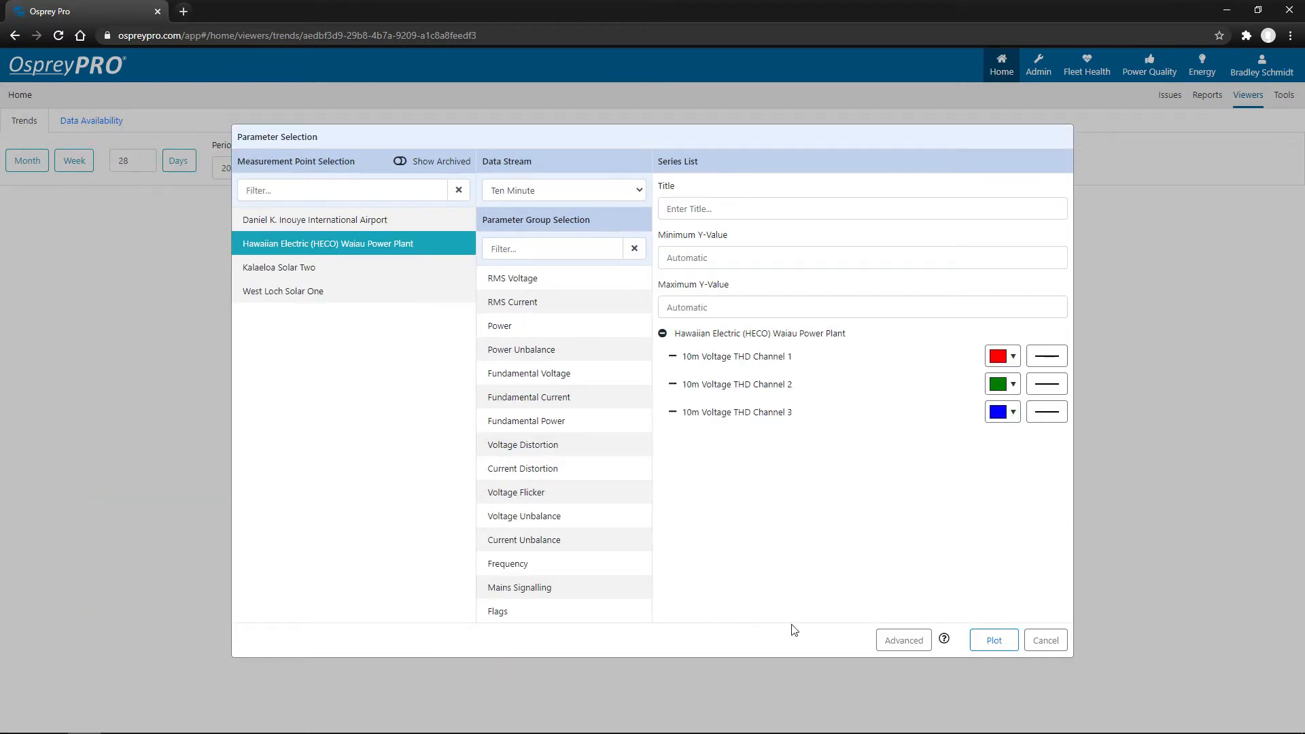
pyautogui.click(995, 642)
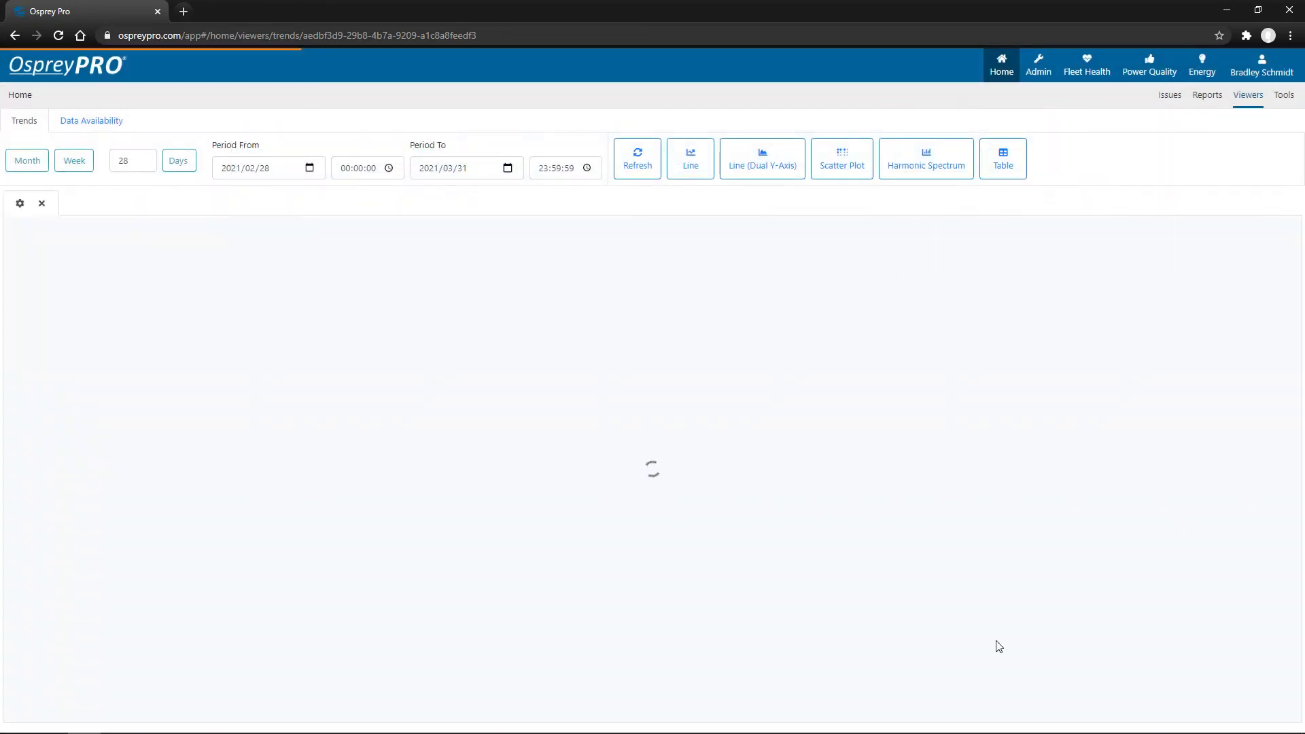
# Plot a ten-minute RMS voltage harmonic spectrum as % of Vdeclared, channels 1 to 3, for Hawaiian Electric (HECO) Waiau Power Plant and enlarge its pane
pyautogui.click(923, 170)
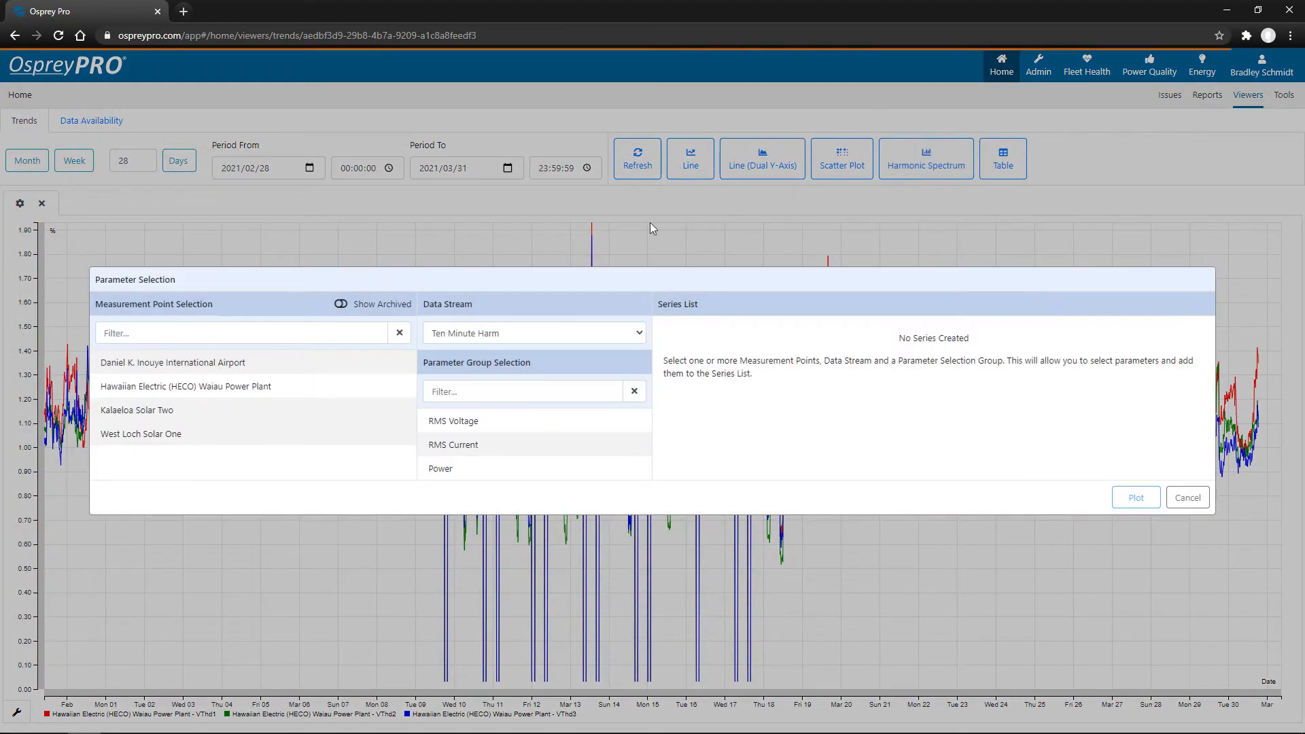
pyautogui.click(328, 395)
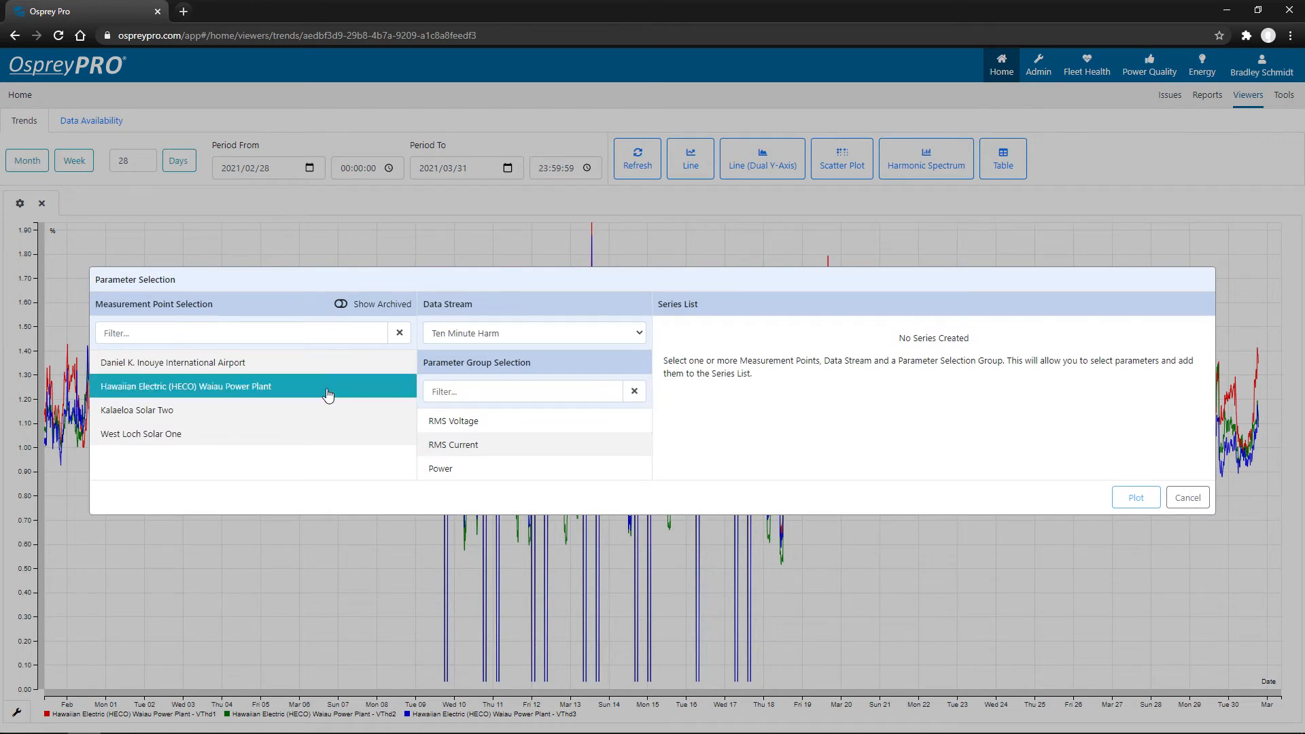
pyautogui.click(528, 428)
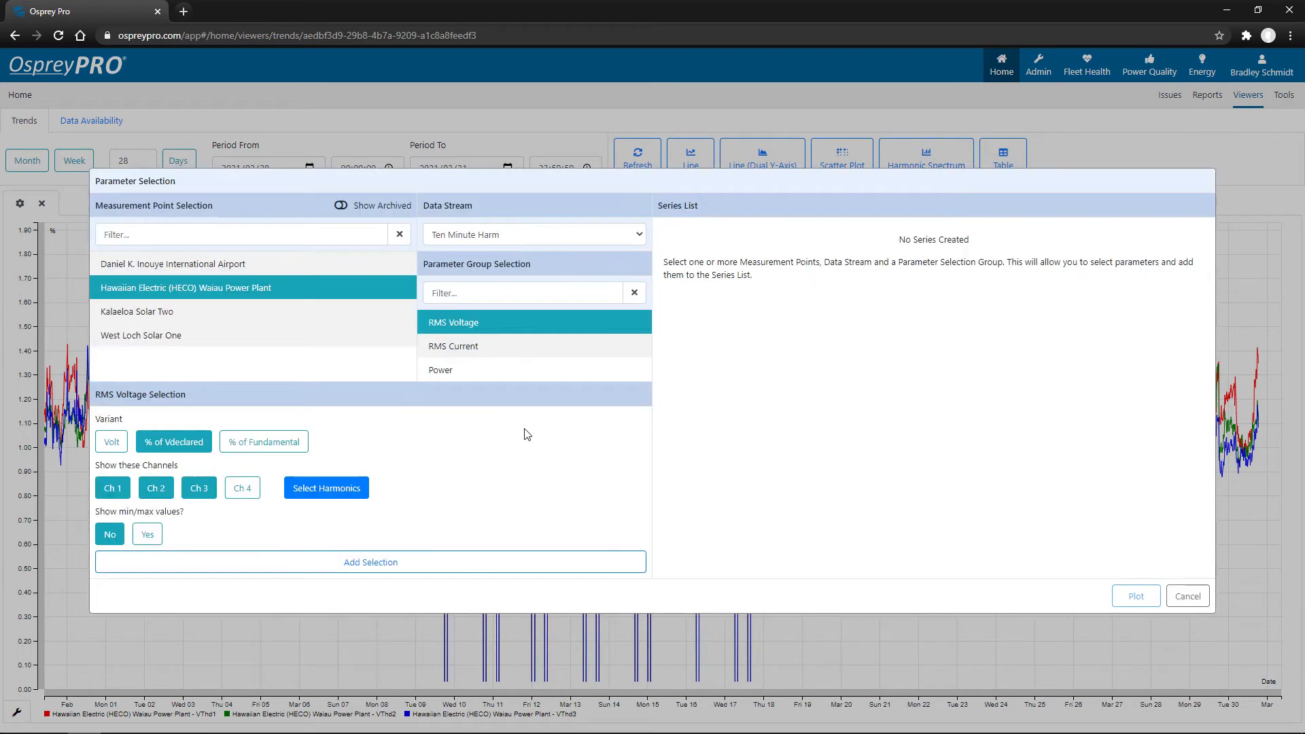
pyautogui.click(534, 571)
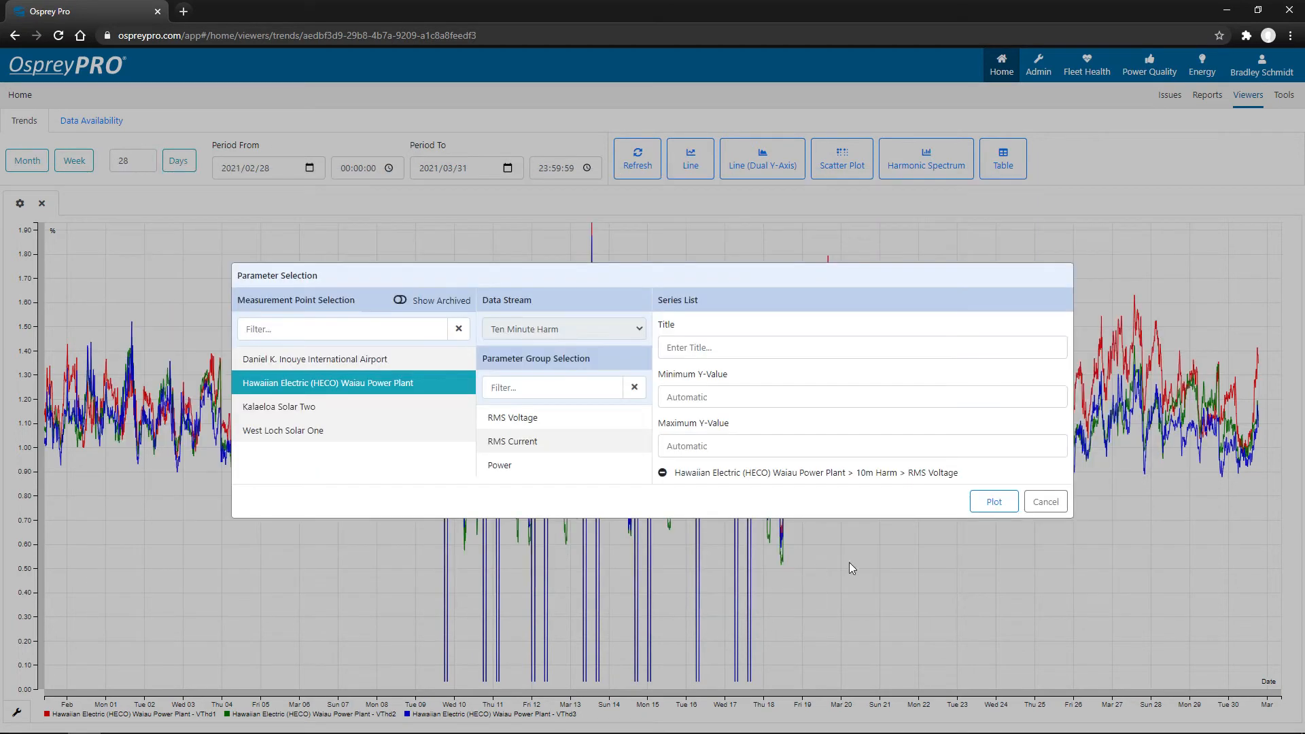
pyautogui.click(1015, 502)
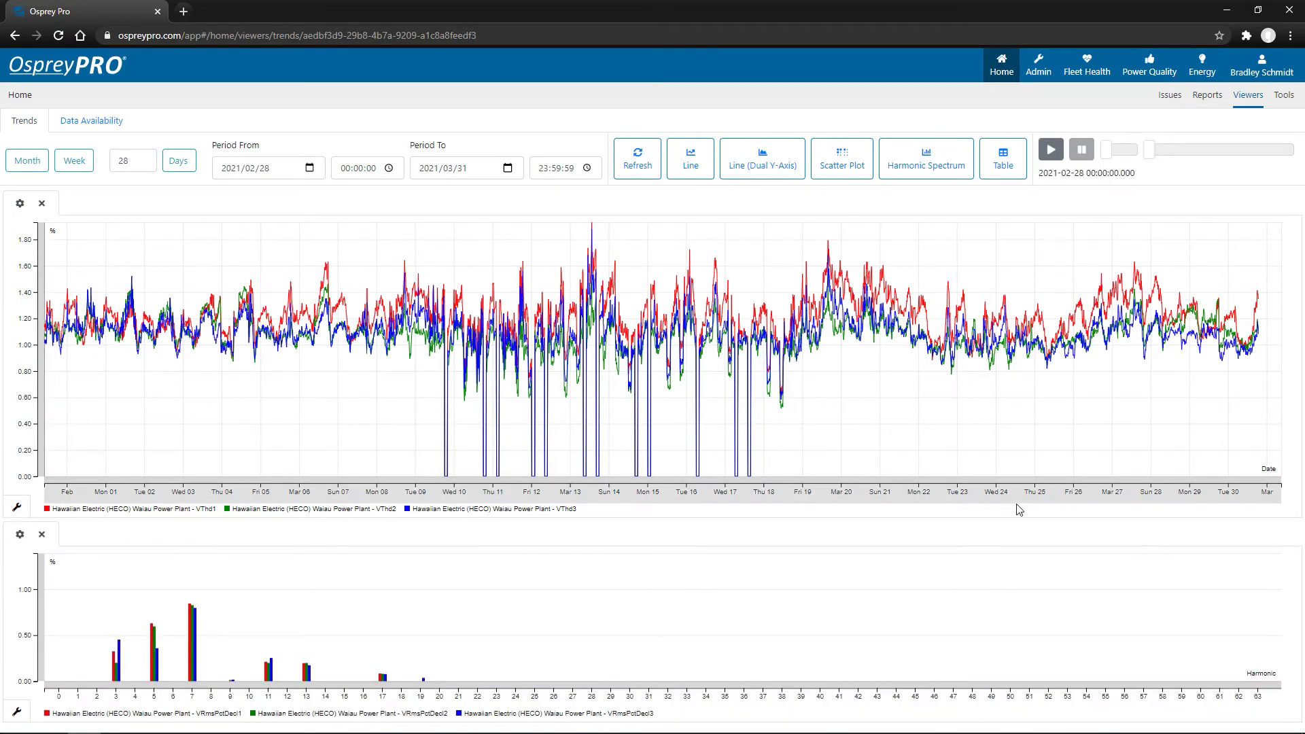
pyautogui.moveTo(1019, 528); pyautogui.dragTo(1012, 463)
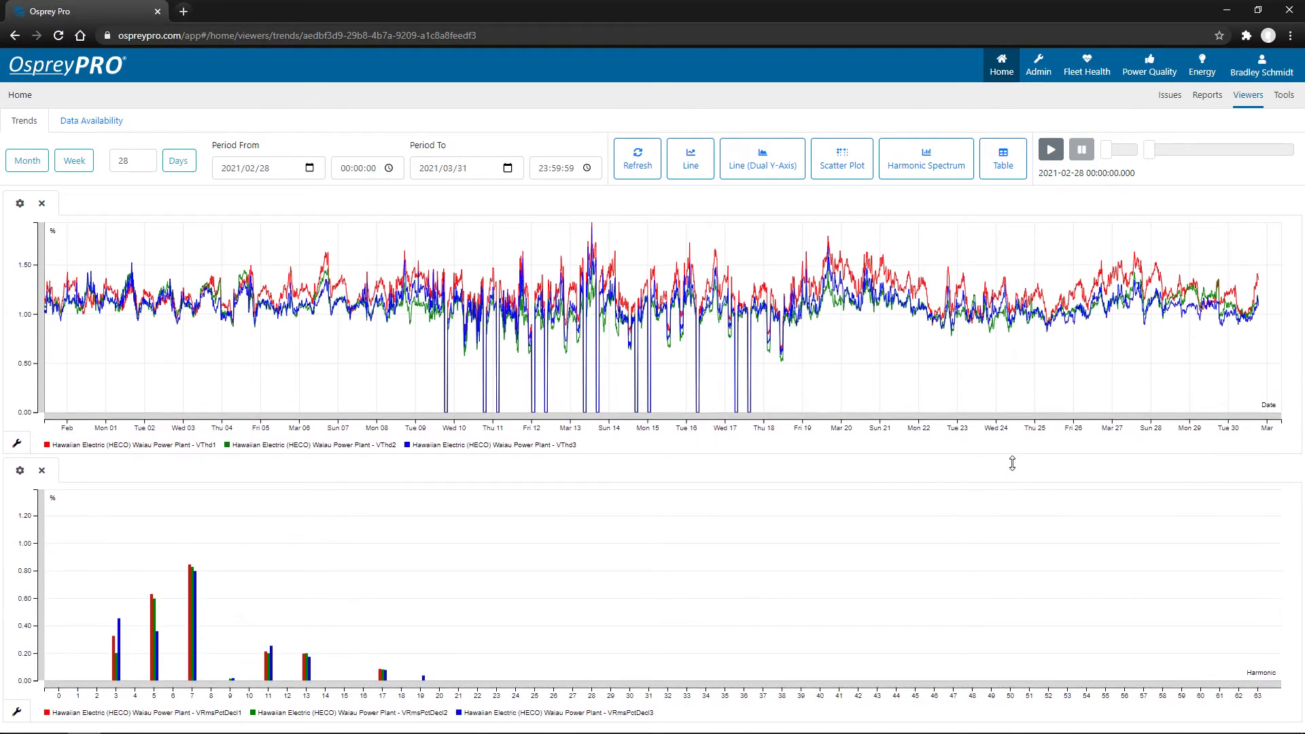
pyautogui.moveTo(1110, 158)
pyautogui.moveTo(1111, 161); pyautogui.dragTo(1122, 164)
pyautogui.moveTo(1151, 158)
pyautogui.mouseDown()
pyautogui.moveTo(1242, 156)
pyautogui.moveTo(1150, 157)
pyautogui.mouseUp()
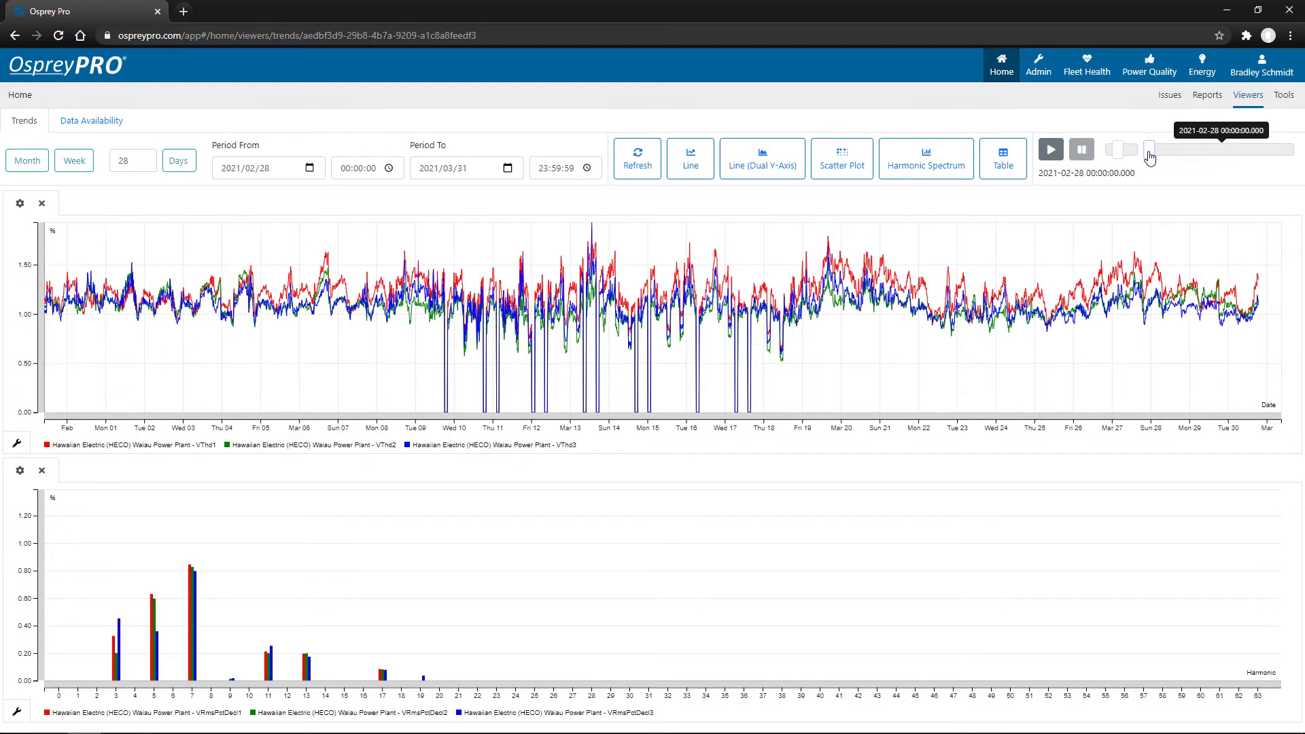
pyautogui.click(1051, 149)
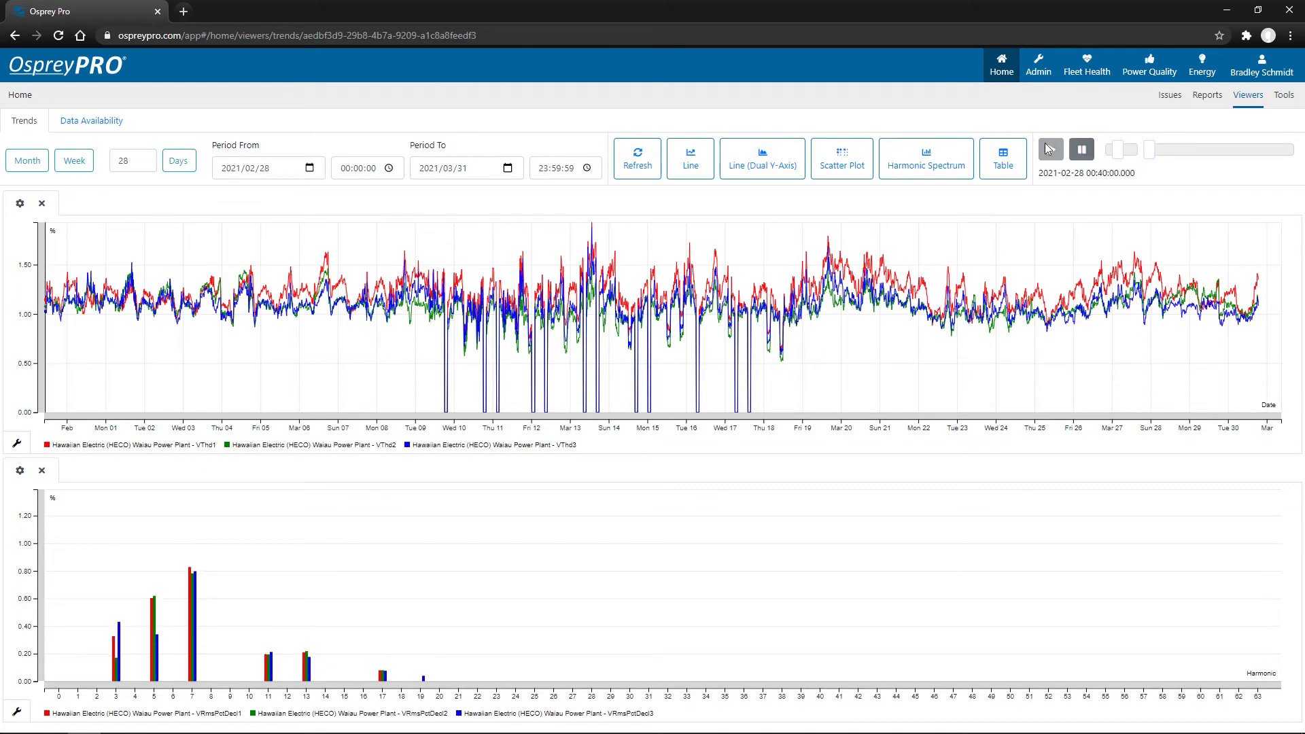
pyautogui.moveTo(1115, 151)
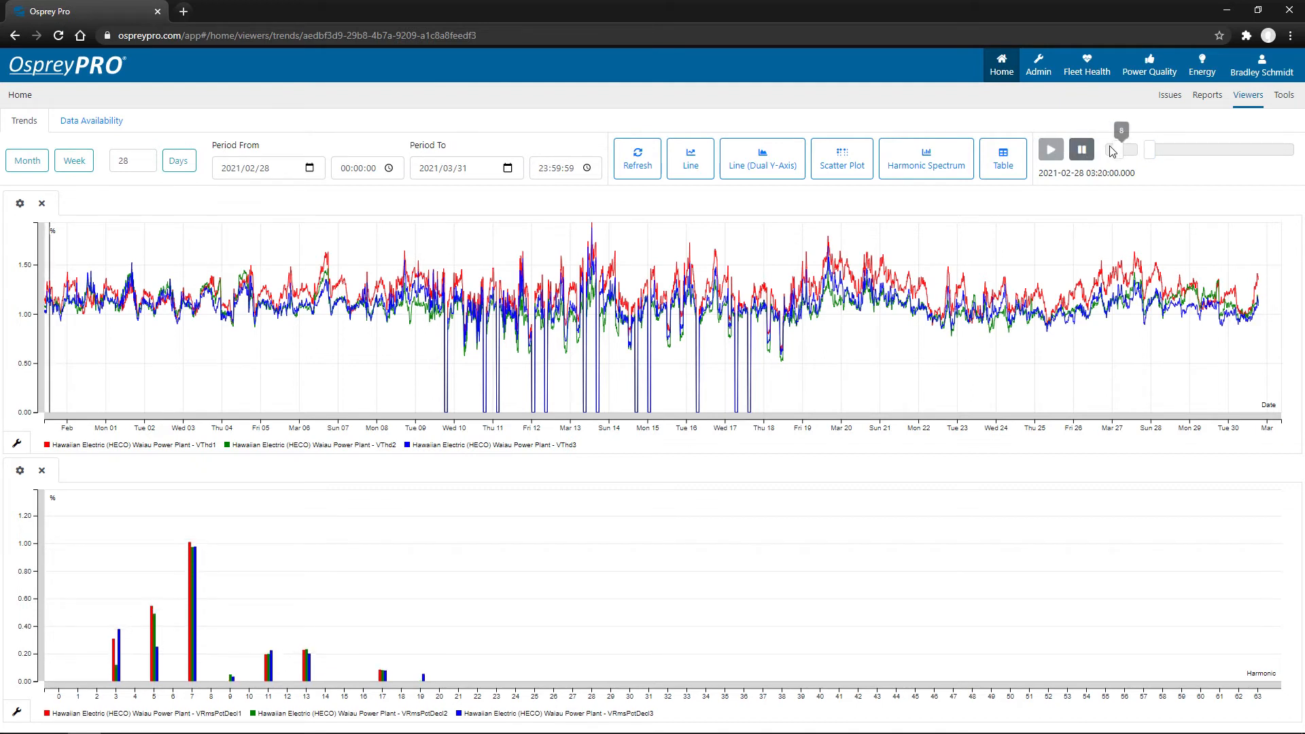
pyautogui.moveTo(1120, 155); pyautogui.dragTo(1147, 152)
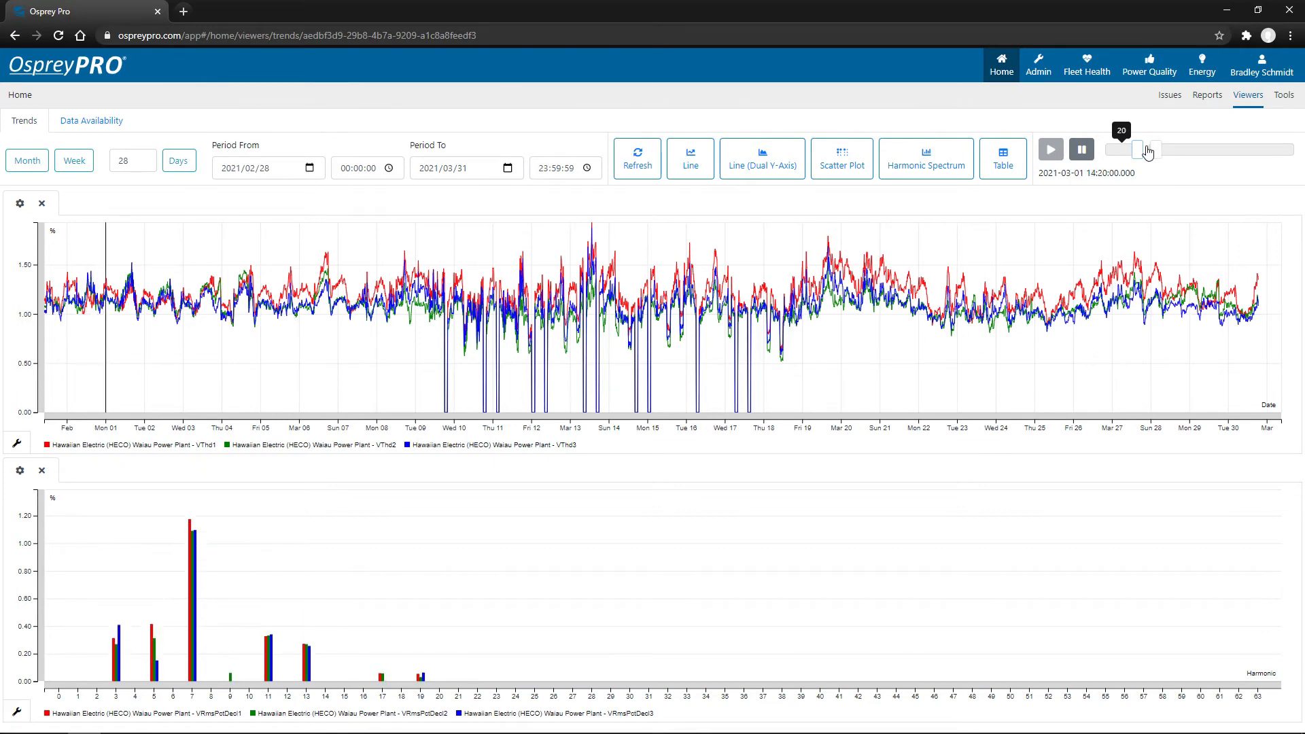
pyautogui.click(1085, 152)
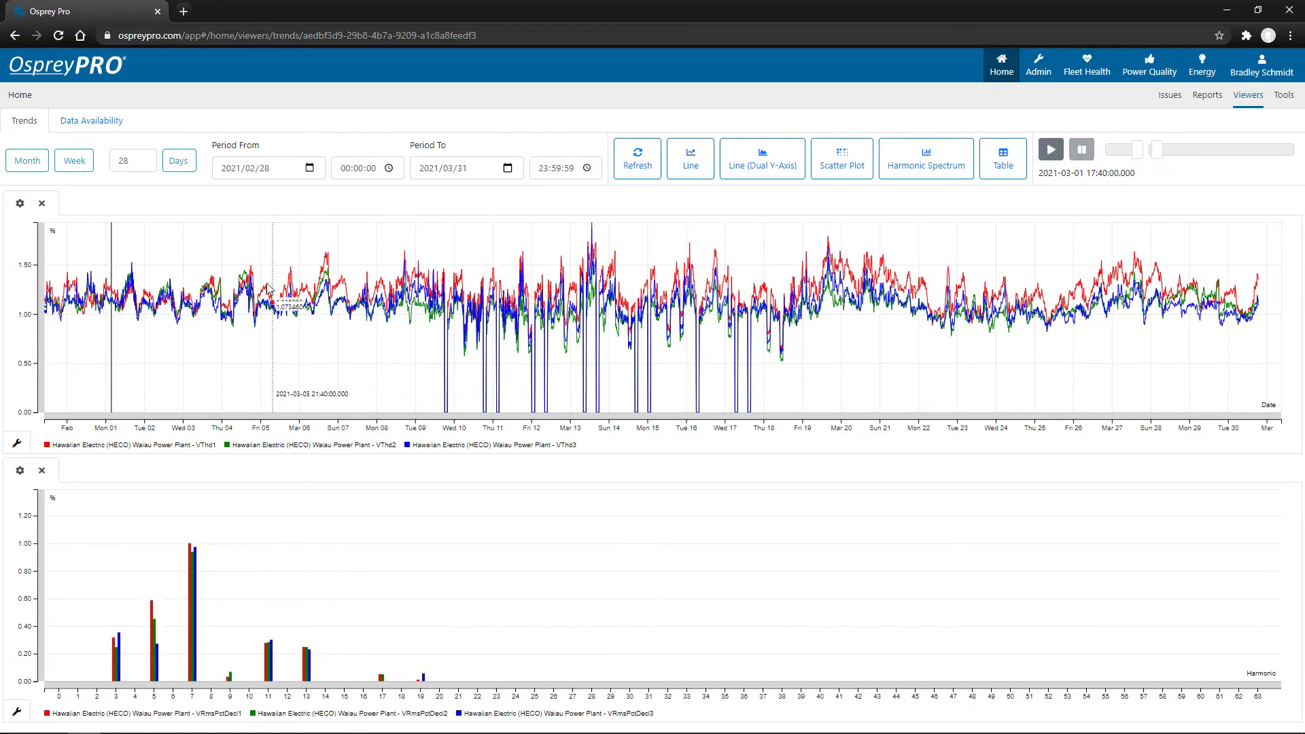
pyautogui.scroll(2, 213, 312)
pyautogui.scroll(2, 214, 312)
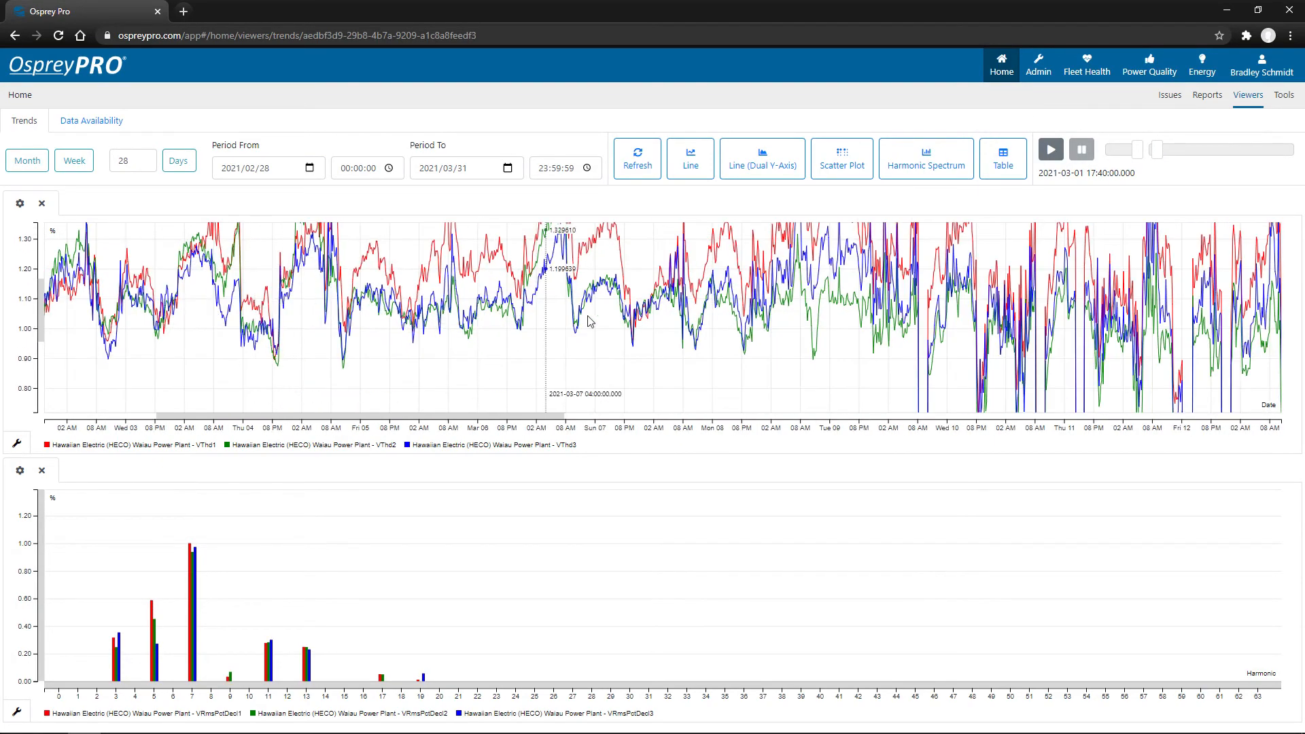
pyautogui.moveTo(1164, 155); pyautogui.dragTo(1195, 150)
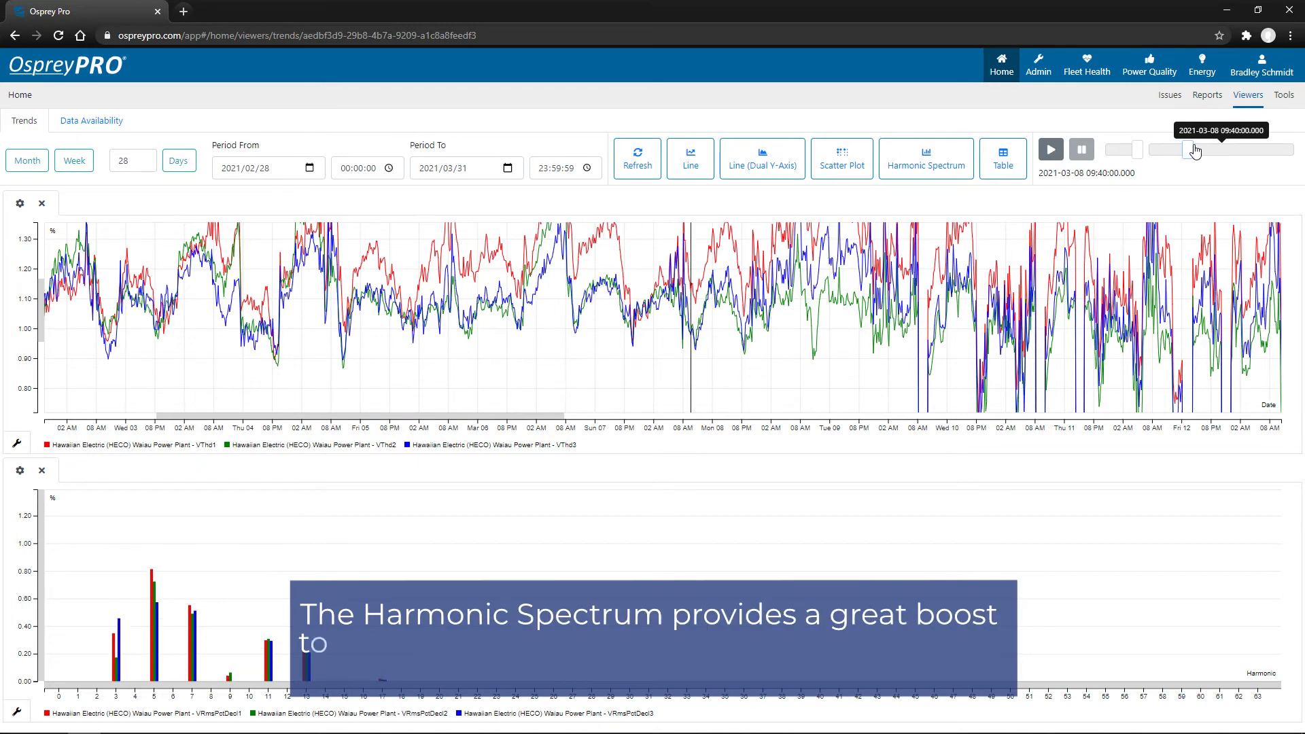
pyautogui.click(1065, 156)
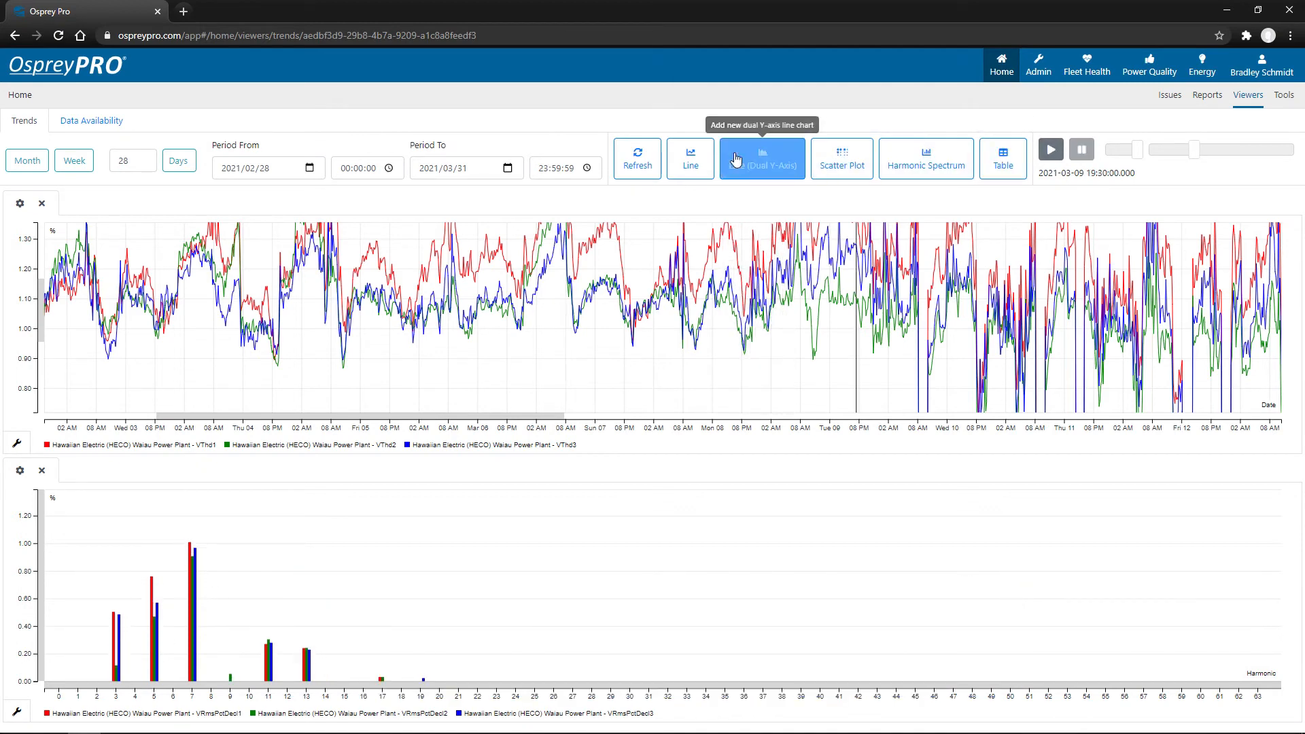
# Remove the voltage THD line chart and the harmonic spectrum from the trends viewer
pyautogui.click(41, 204)
pyautogui.click(41, 203)
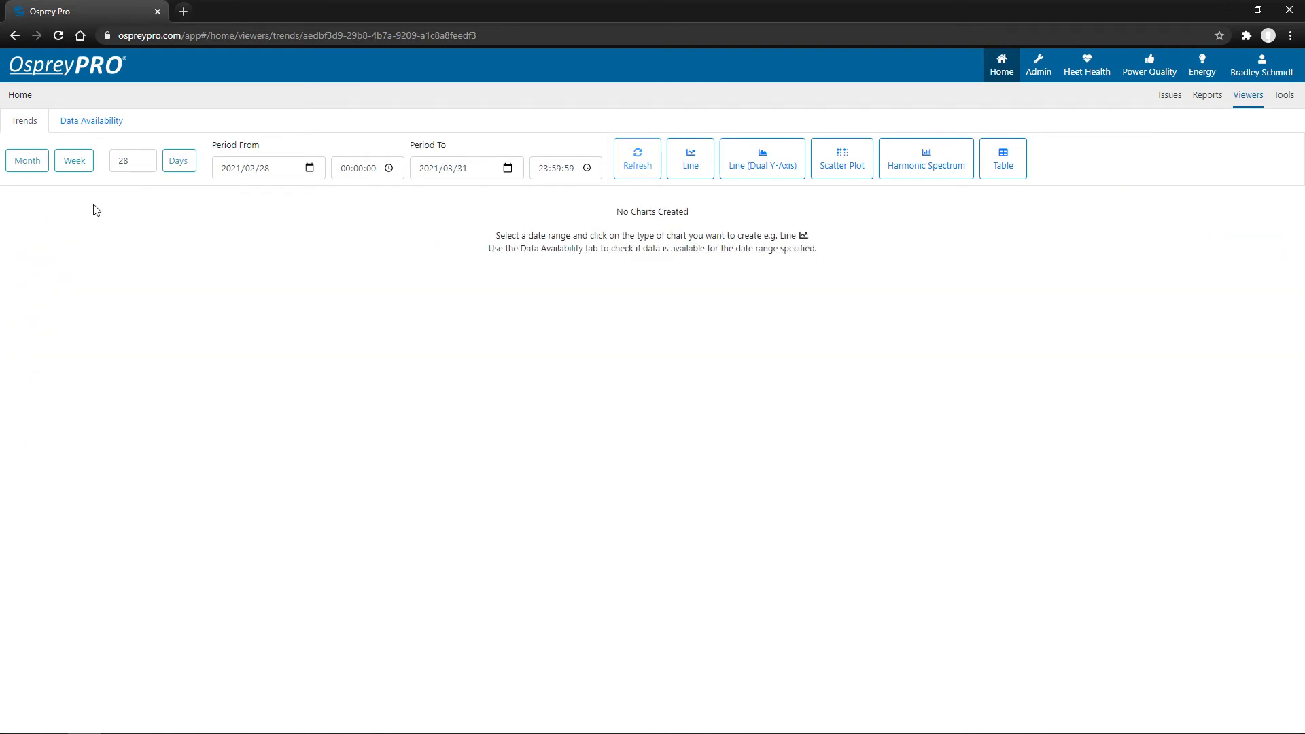
# Start a line chart with ten-minute RMS voltage as % of declared on channels 1 to 3 for Daniel K. Inouye International Airport
pyautogui.click(706, 180)
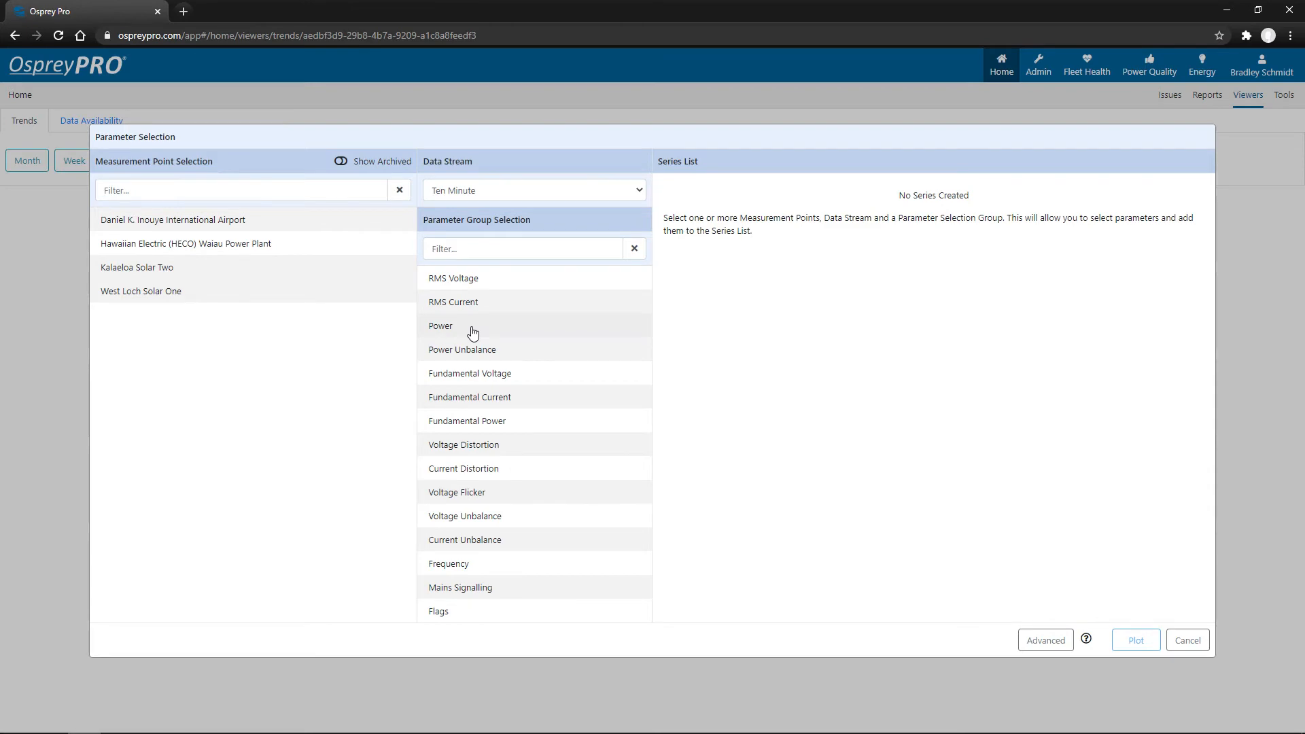
pyautogui.click(481, 281)
pyautogui.click(172, 174)
pyautogui.click(329, 646)
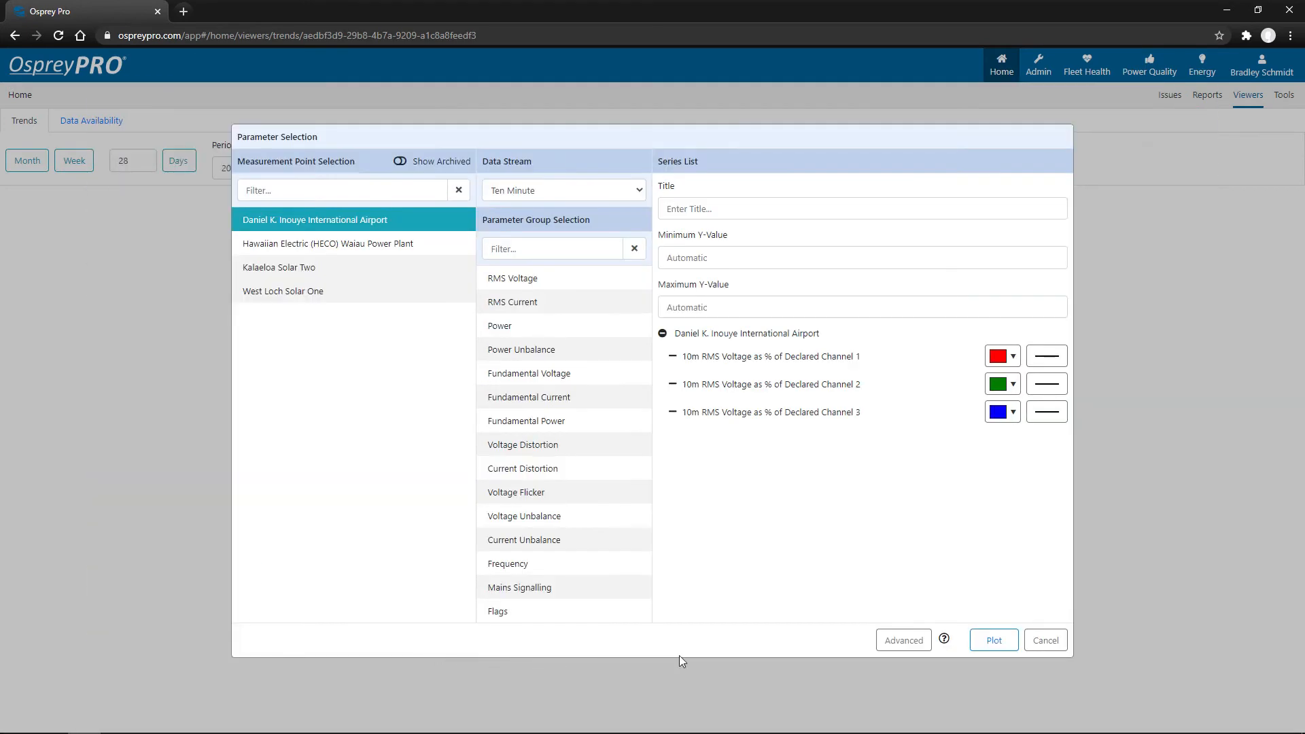
# Consult the Advanced Function Plotting help and select its example return x[0] + x[1] for summing the first two series
pyautogui.click(945, 640)
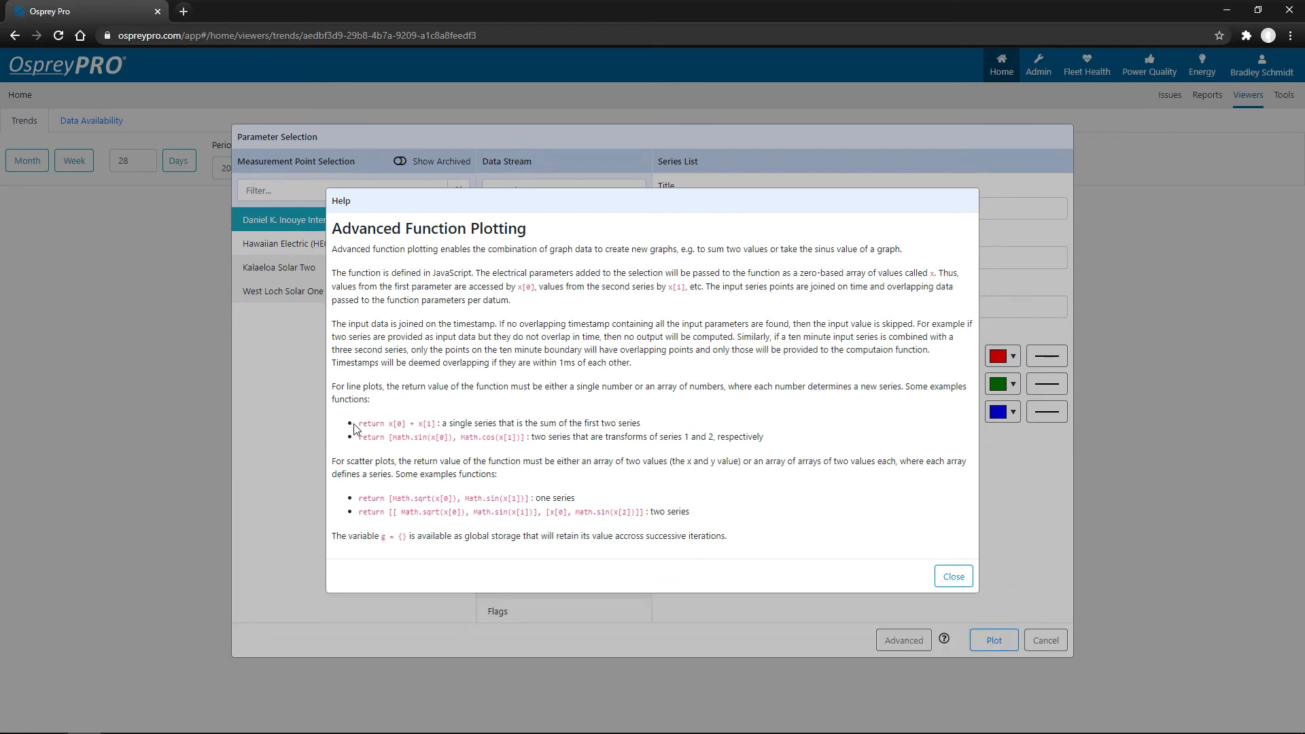
pyautogui.moveTo(361, 428); pyautogui.dragTo(442, 429)
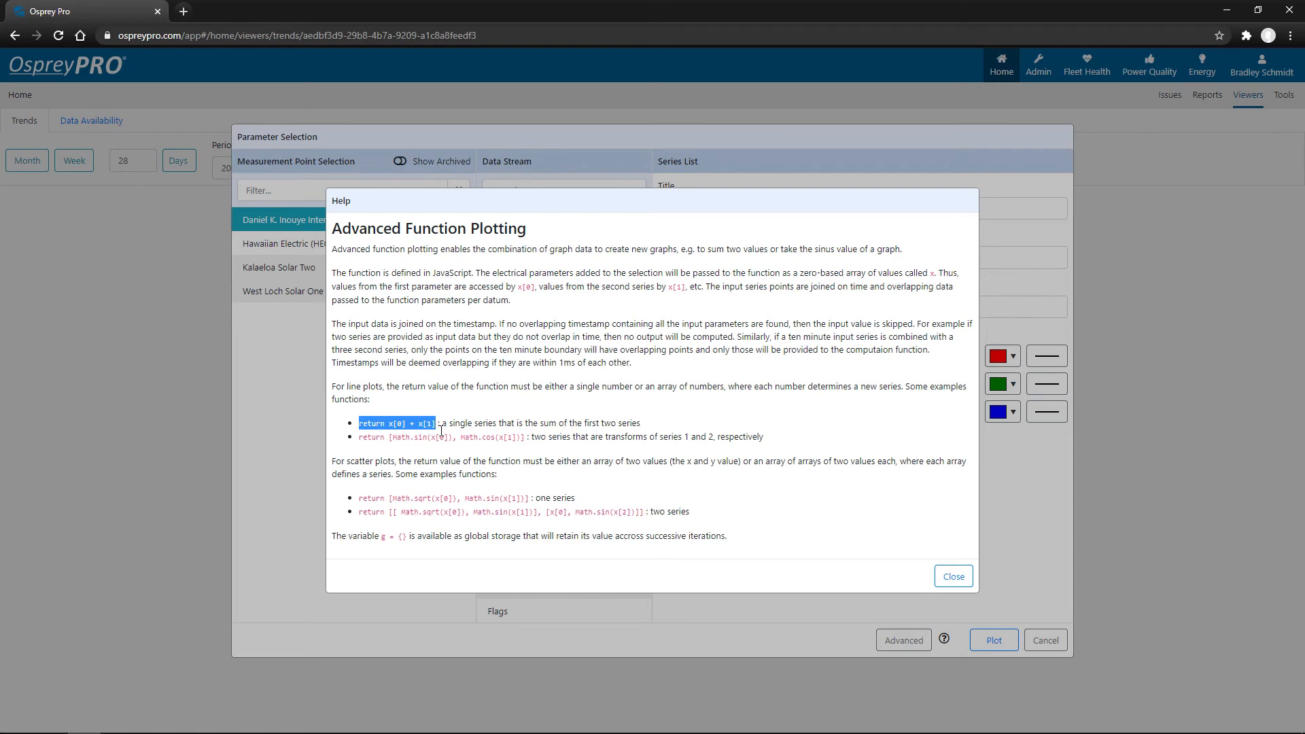
pyautogui.click(953, 576)
# Add the advanced function return x[0] + x[1] to the airport voltage series and plot the line chart
pyautogui.click(931, 640)
pyautogui.click(677, 484)
pyautogui.write('return x[0] + x[1]')
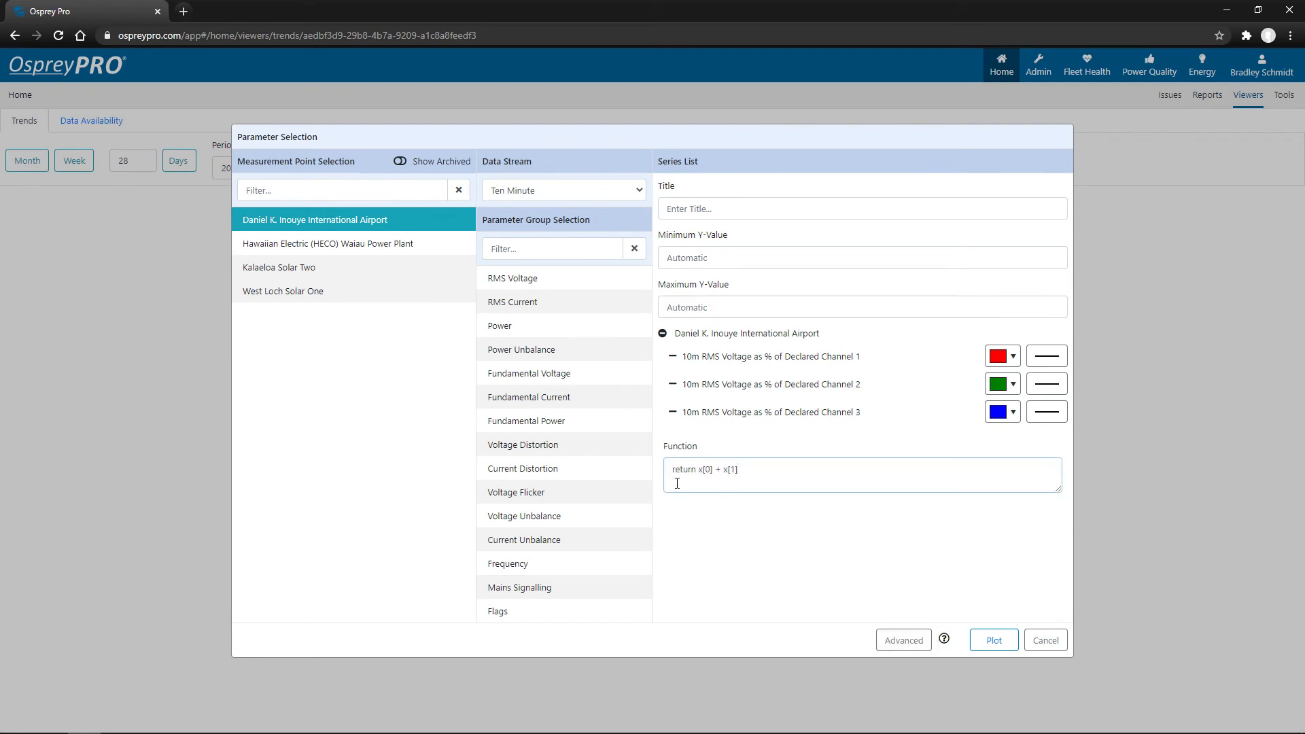
pyautogui.click(995, 640)
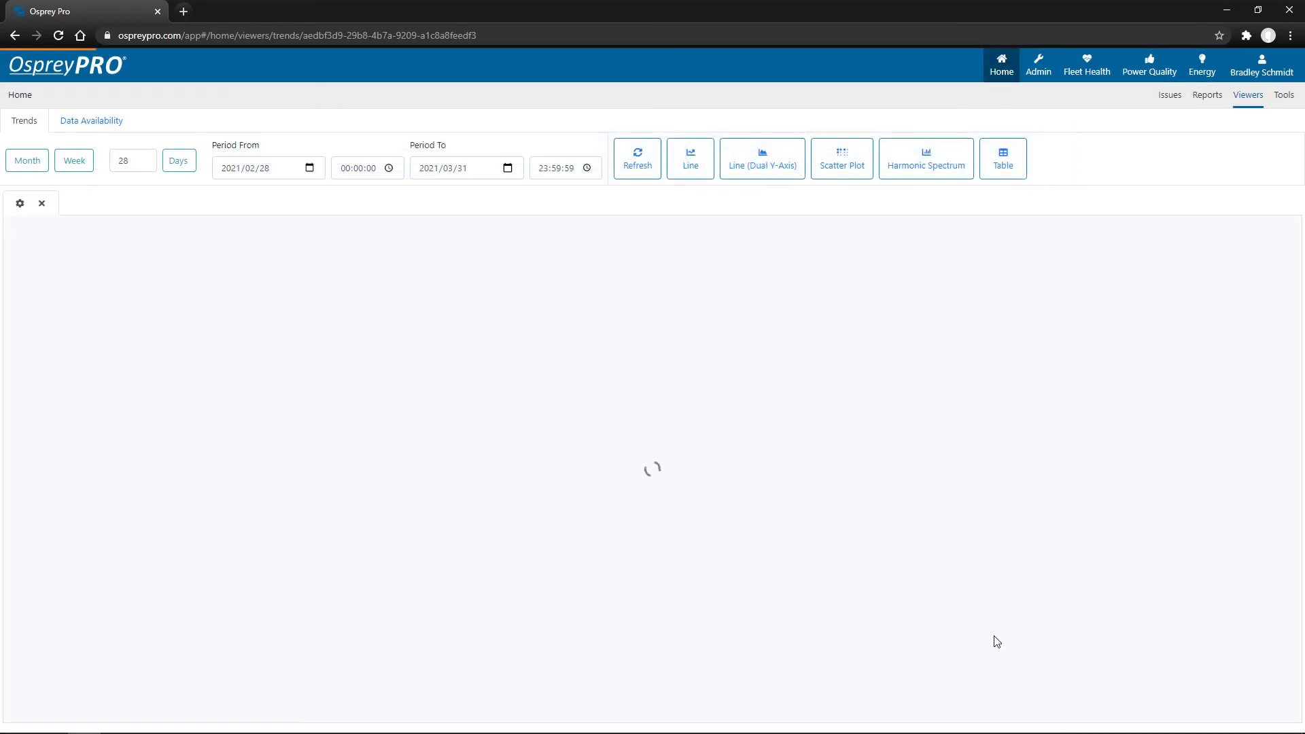